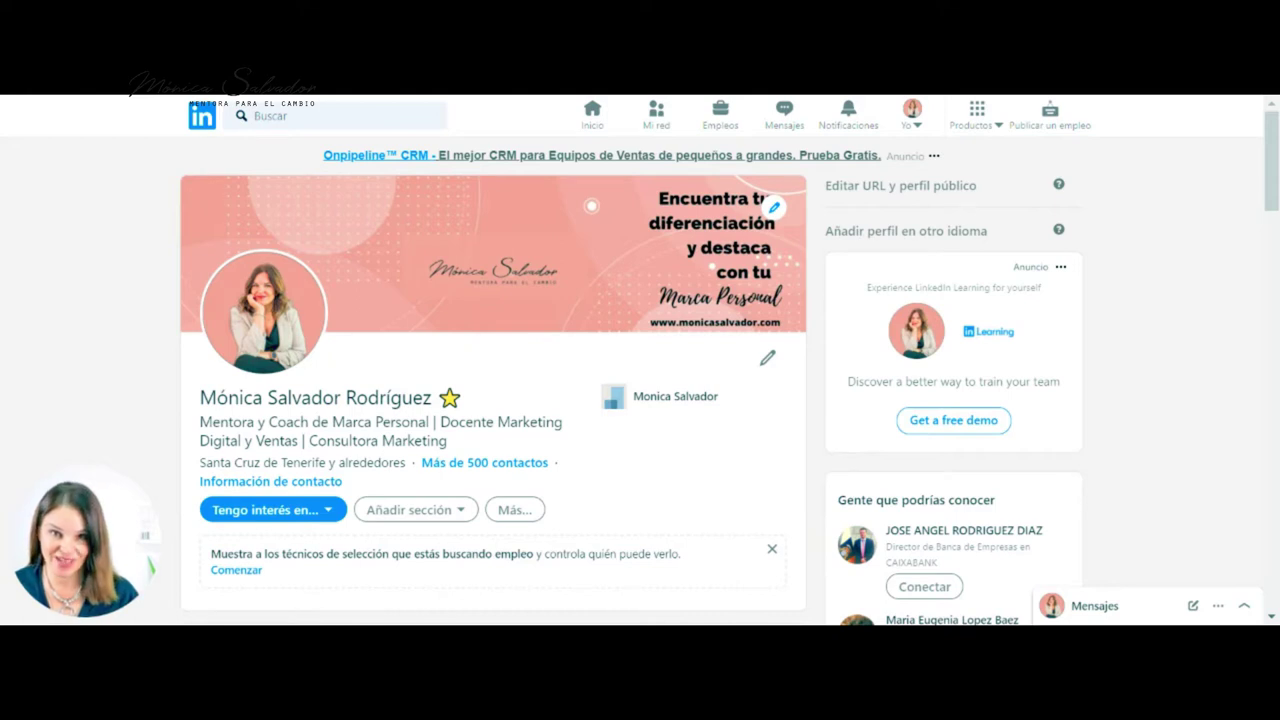
Look through the profile sections that can be added, expanding Trayectoria profesional y académica, and go to the Experiencia section.
scroll(613, 415, down, 10)
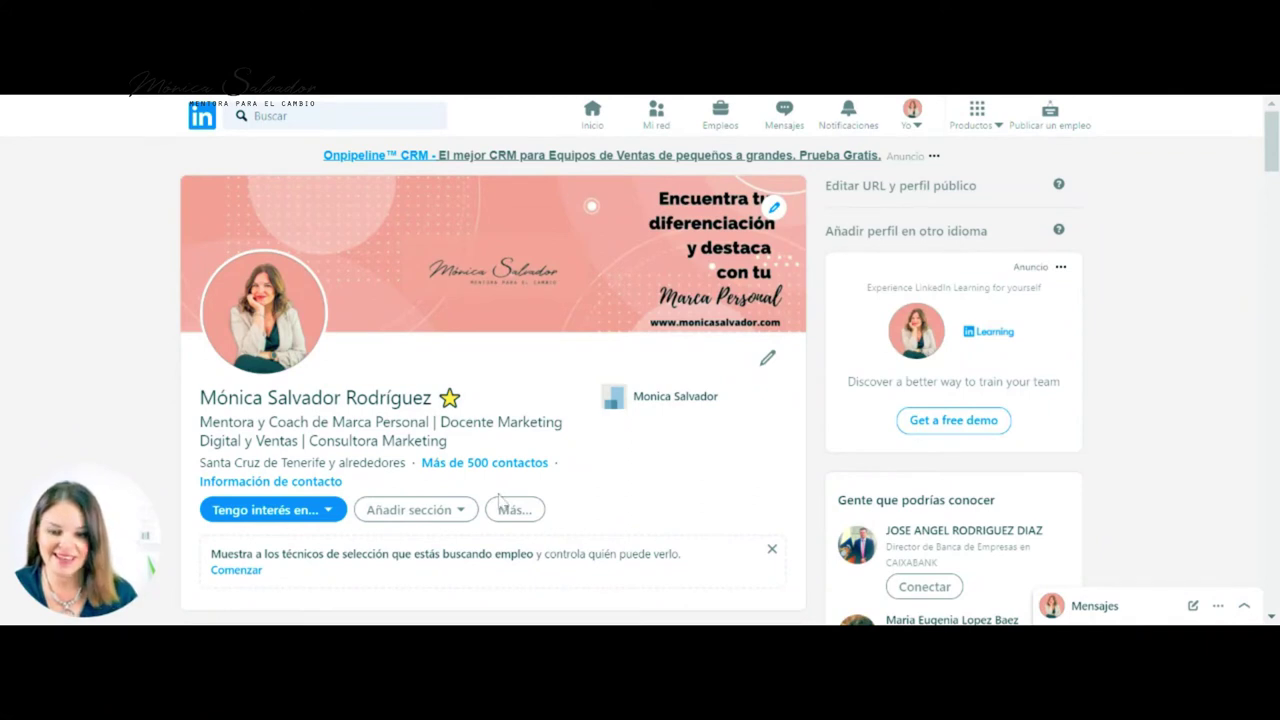
click(415, 511)
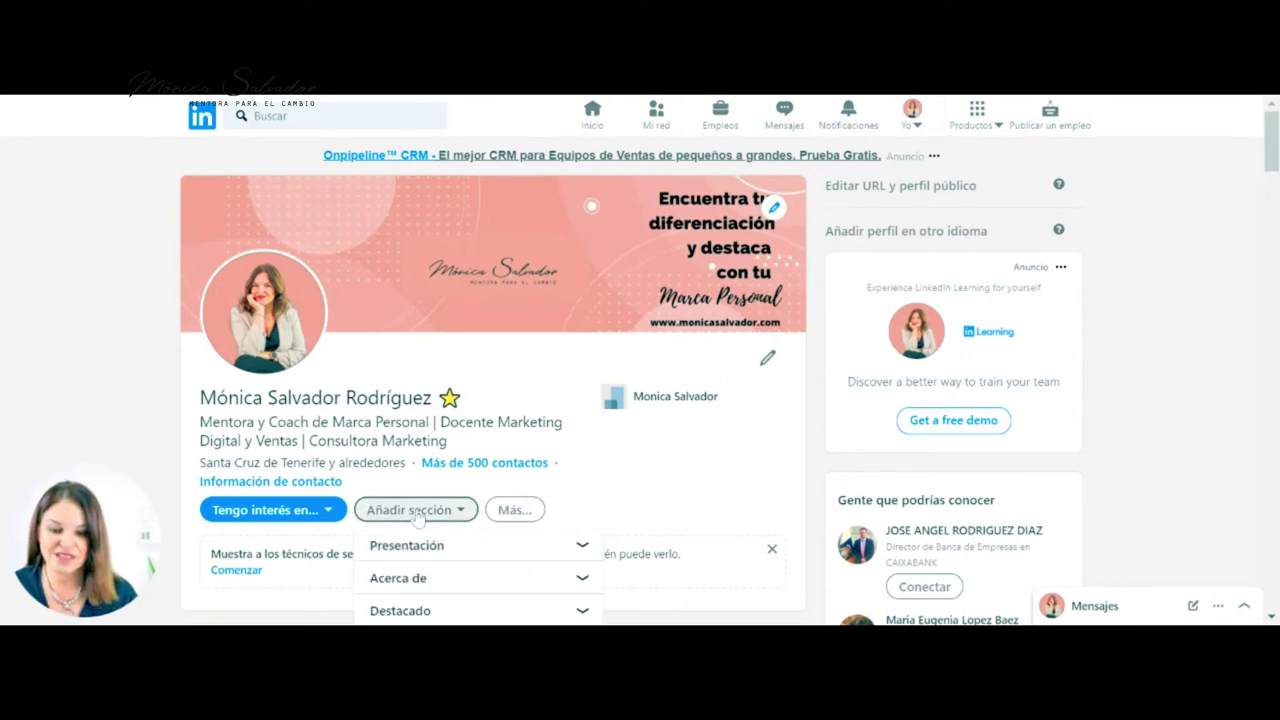
scroll(430, 515, down, 2)
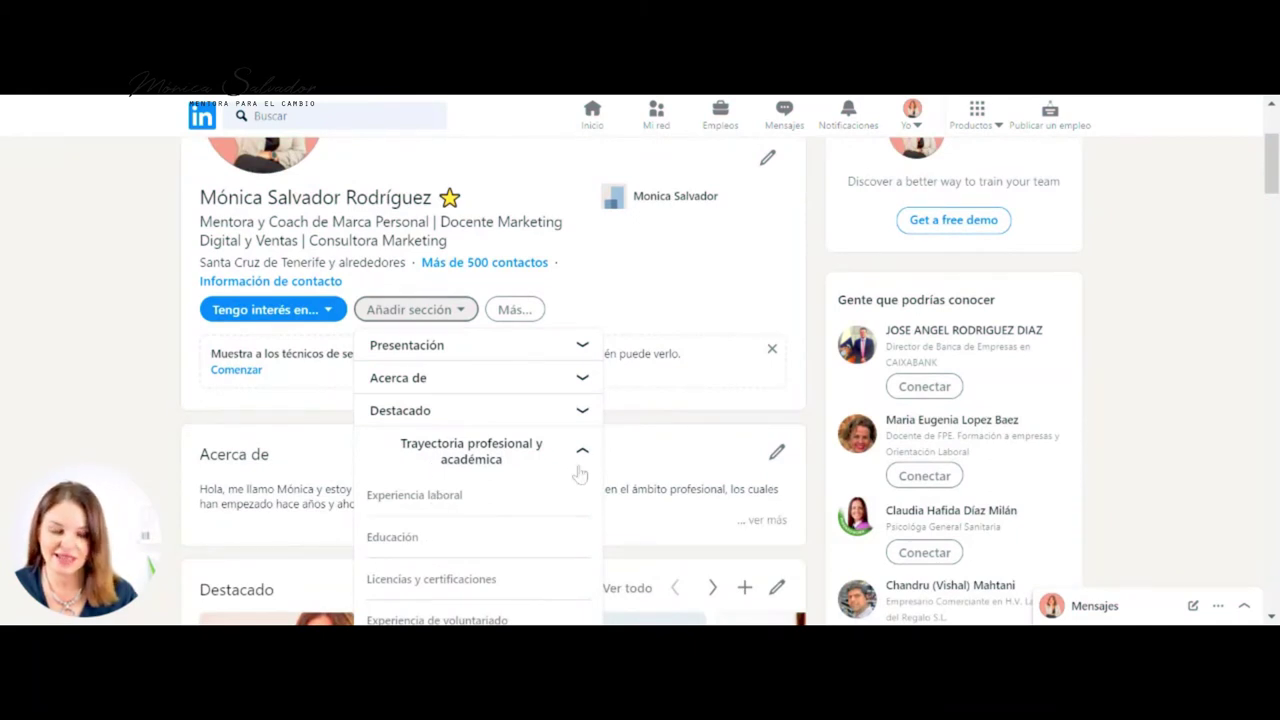
scroll(580, 470, down, 3)
scroll(690, 540, down, 2)
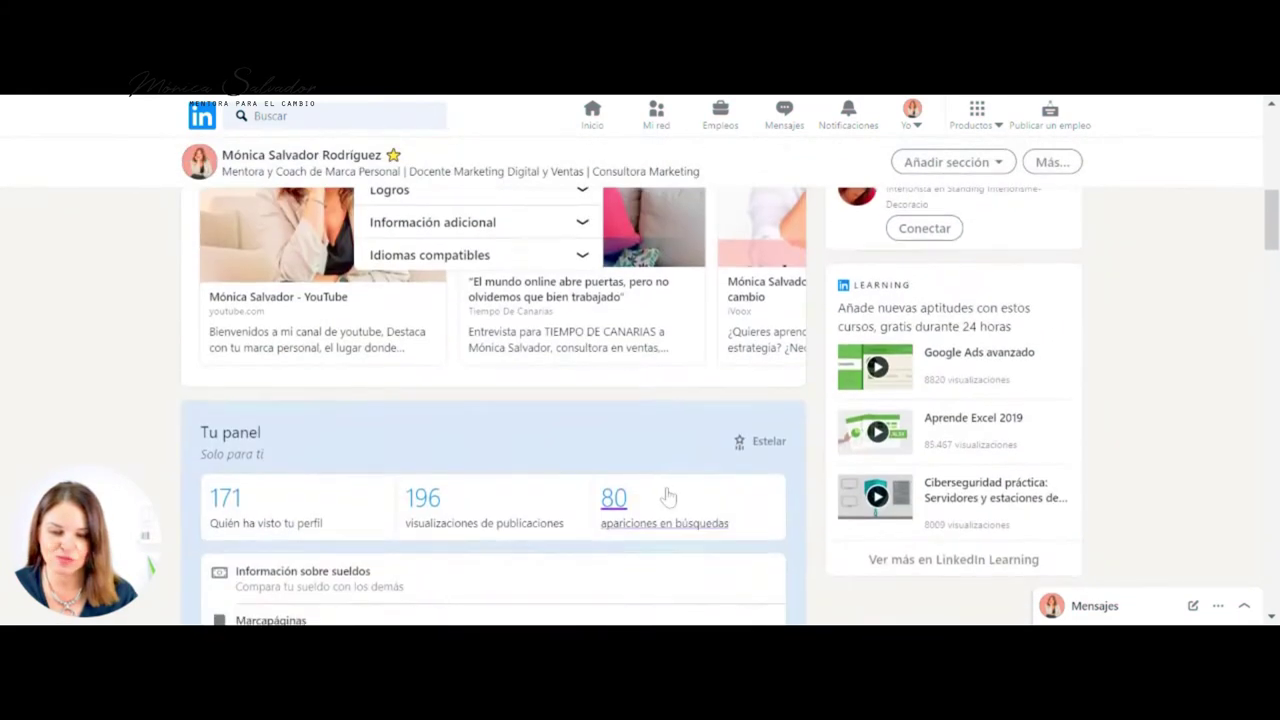
scroll(665, 495, down, 8)
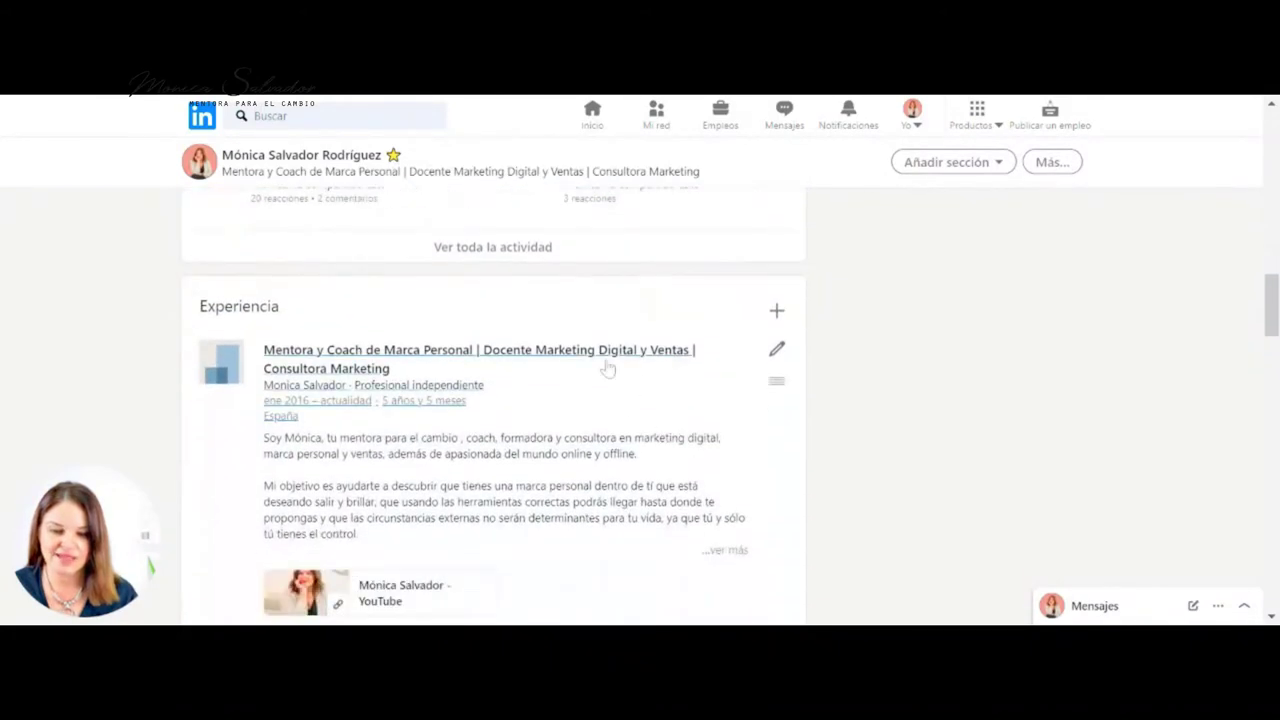
Open the form for a new Experiencia entry and examine its fields from Cargo down to Descripción and Contenido multimedia.
click(776, 313)
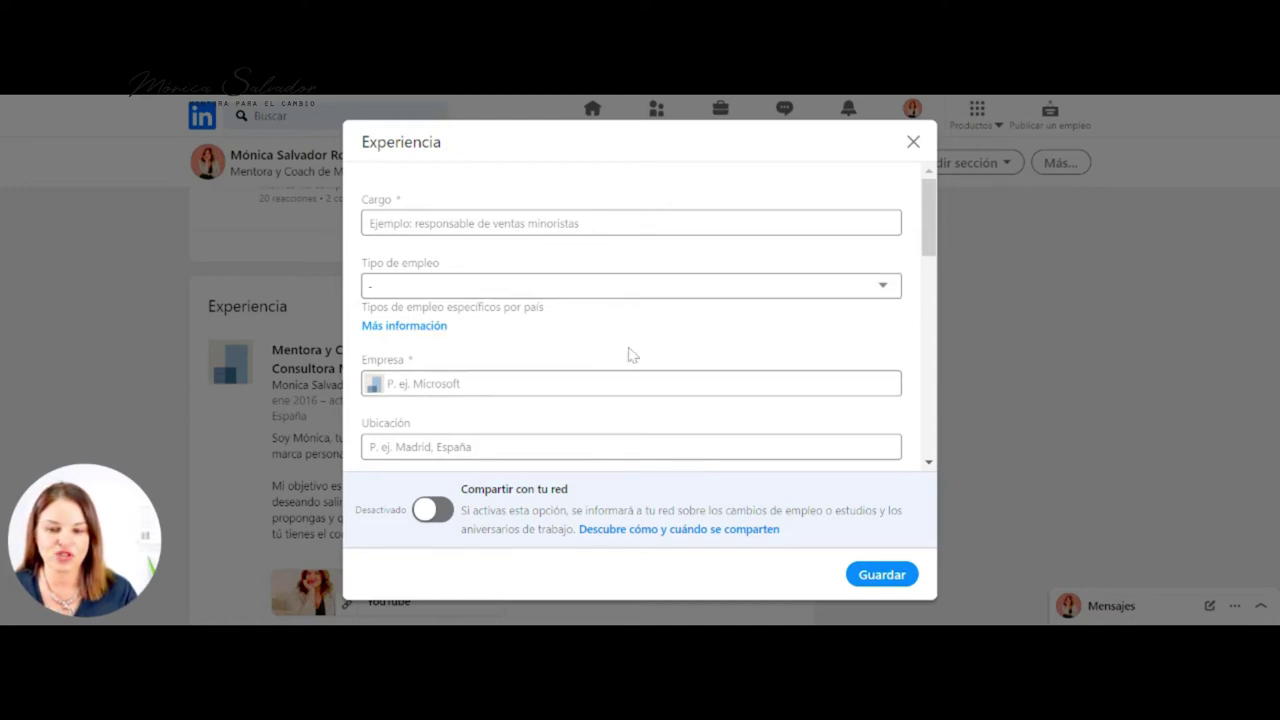
click(388, 384)
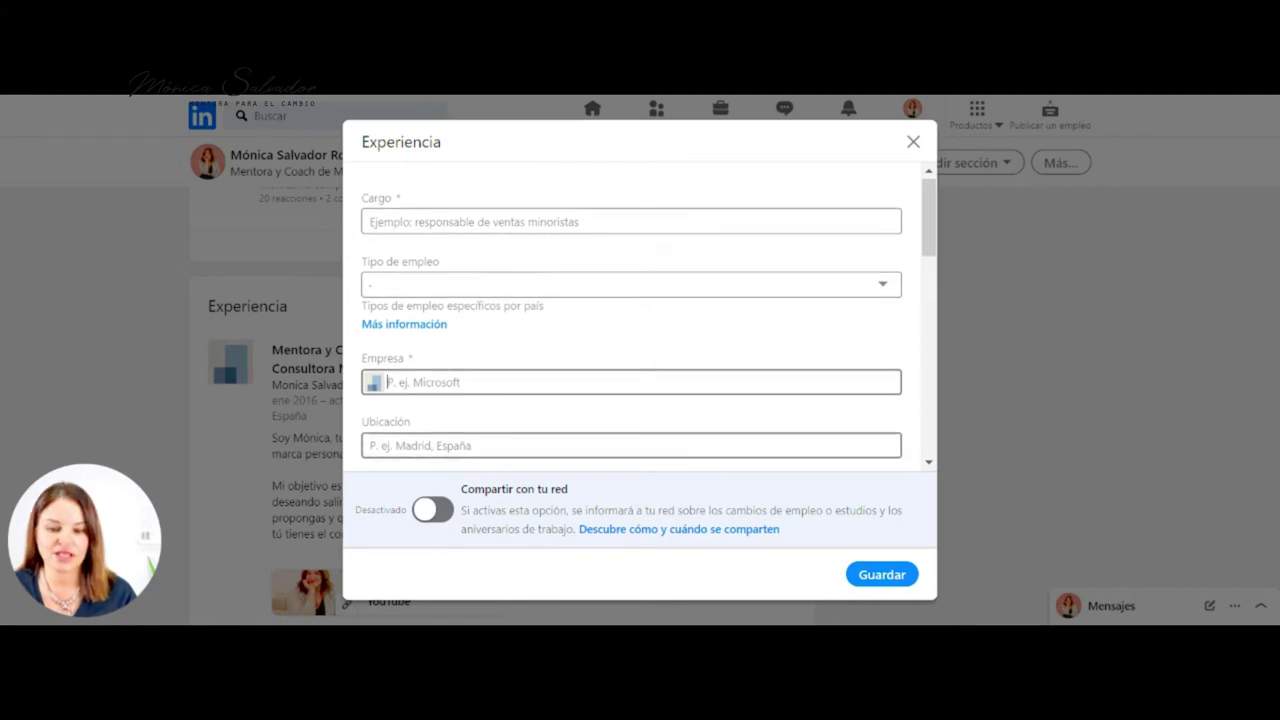
scroll(555, 428, down, 2)
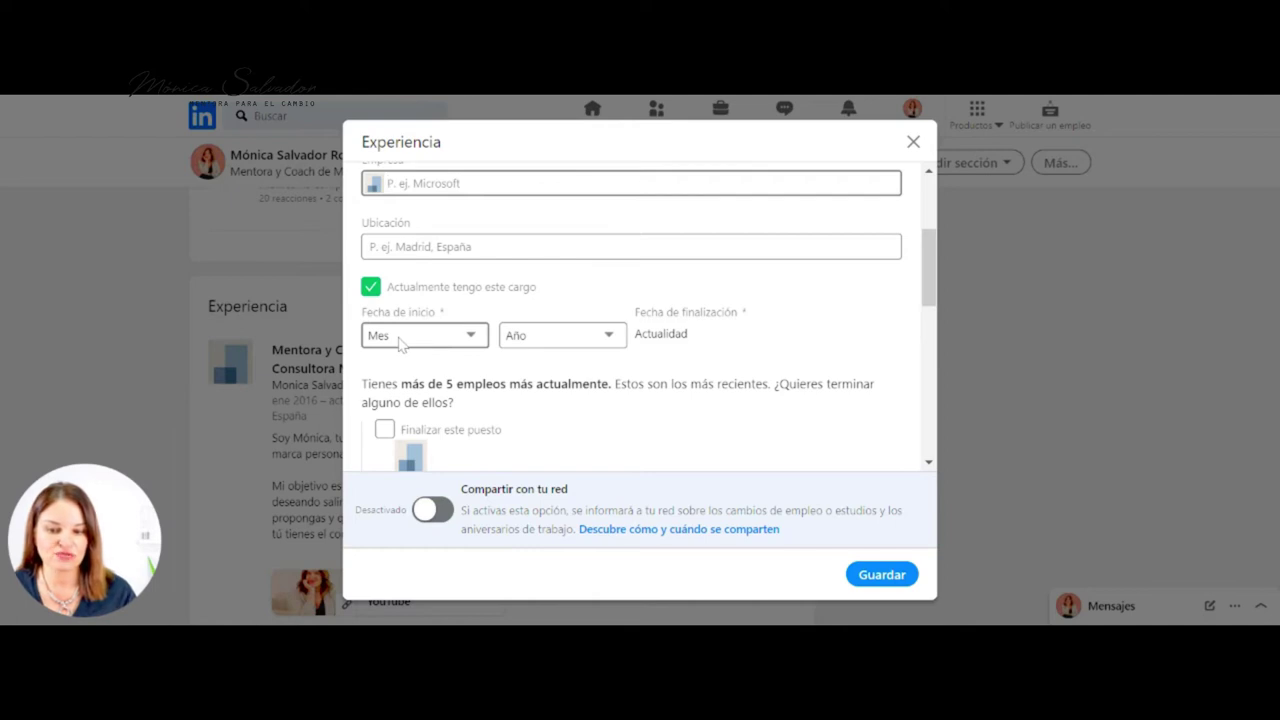
scroll(560, 377, down, 2)
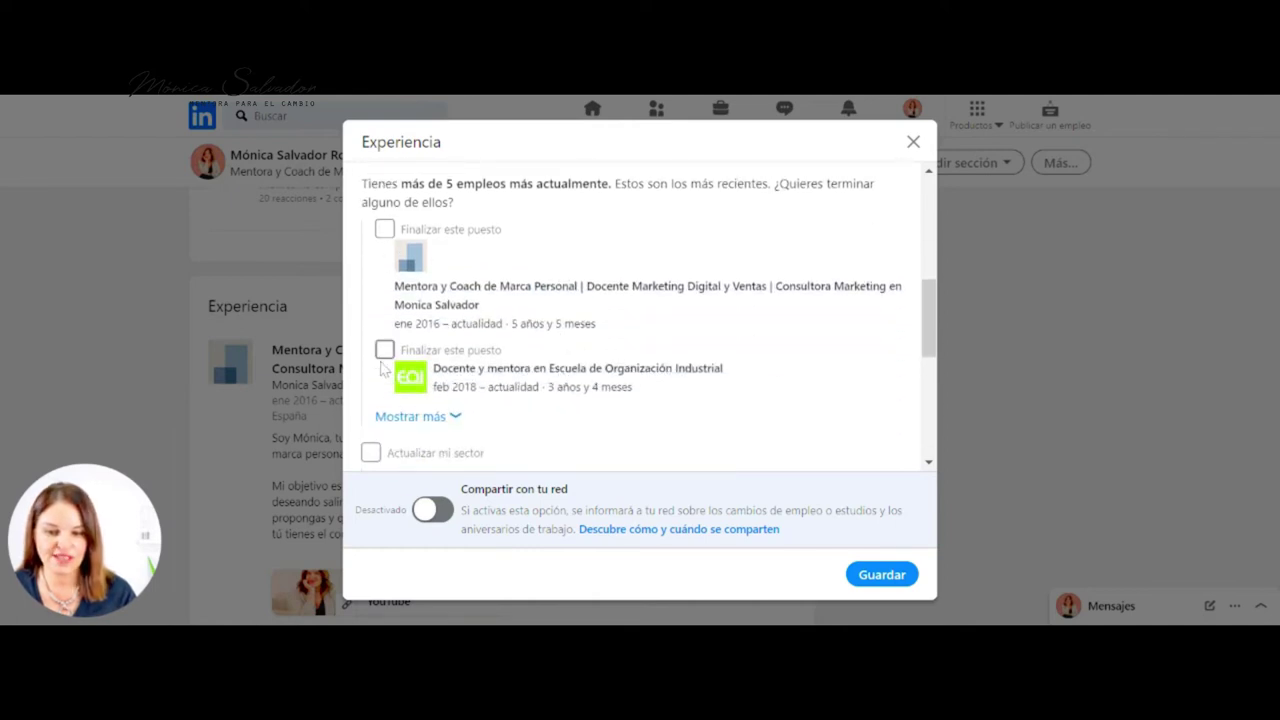
scroll(483, 335, down, 2)
scroll(483, 335, up, 2)
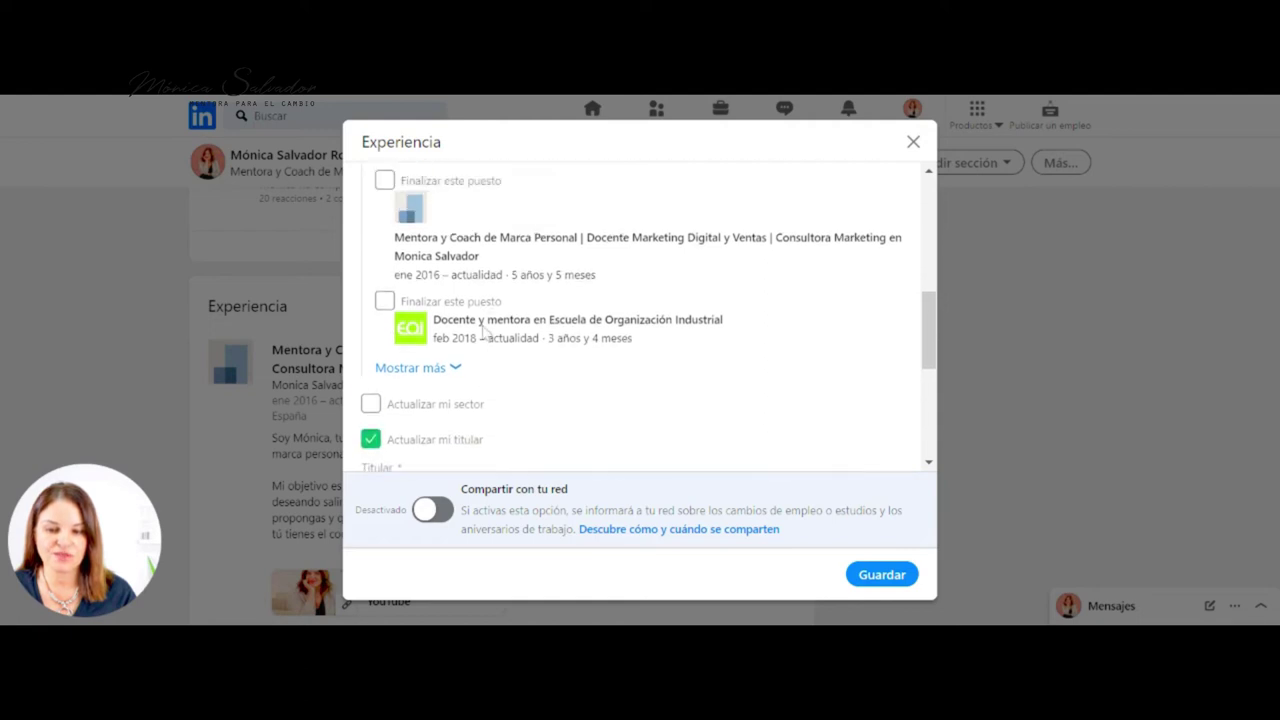
scroll(640, 320, down, 3)
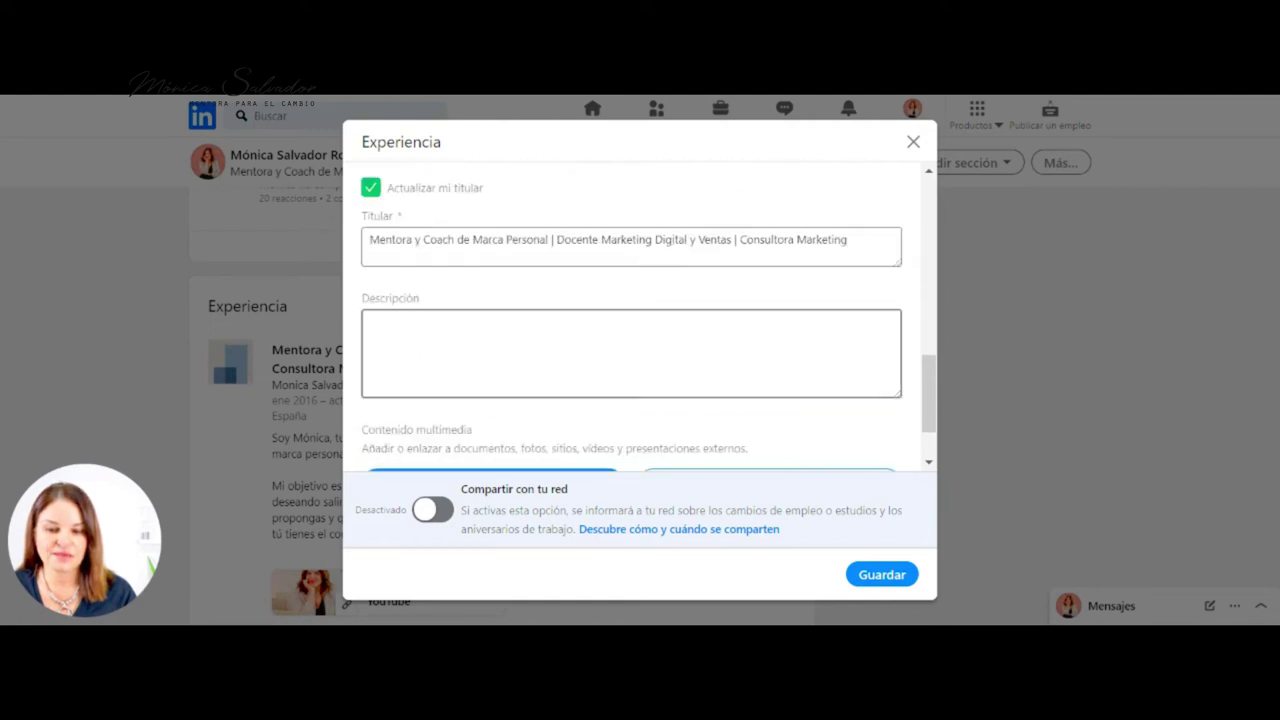
click(370, 321)
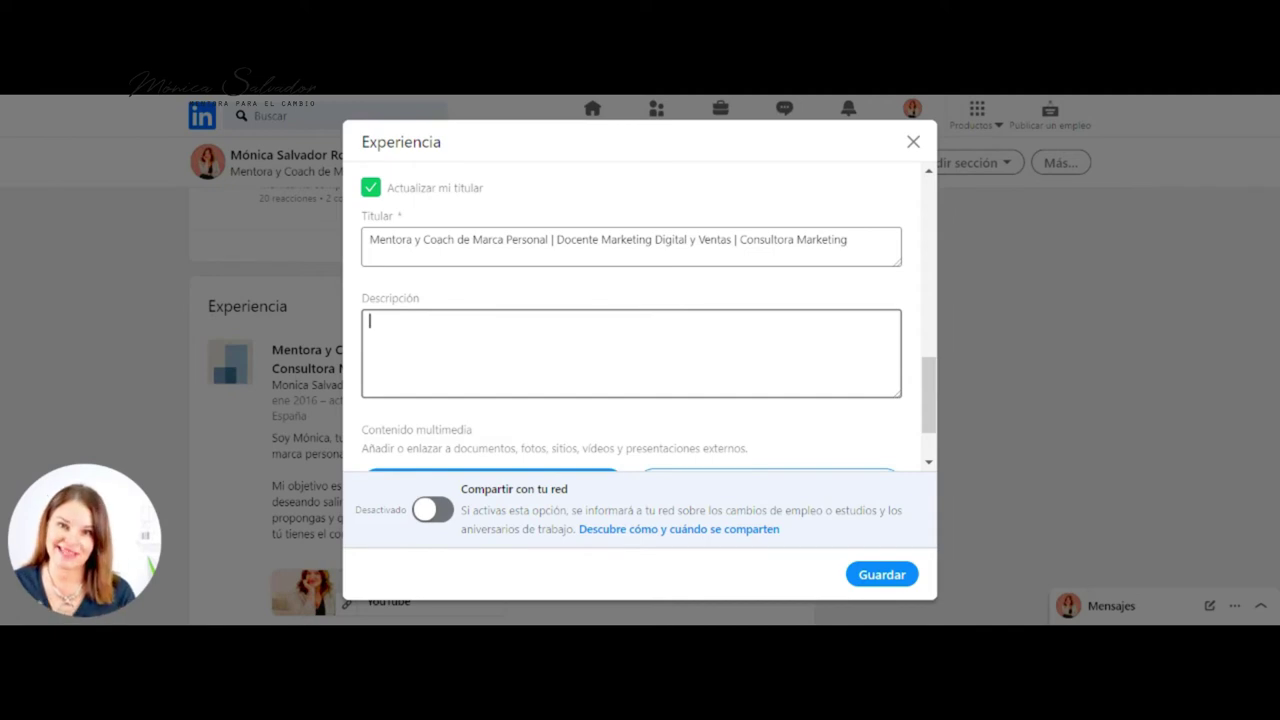
scroll(640, 310, down, 1)
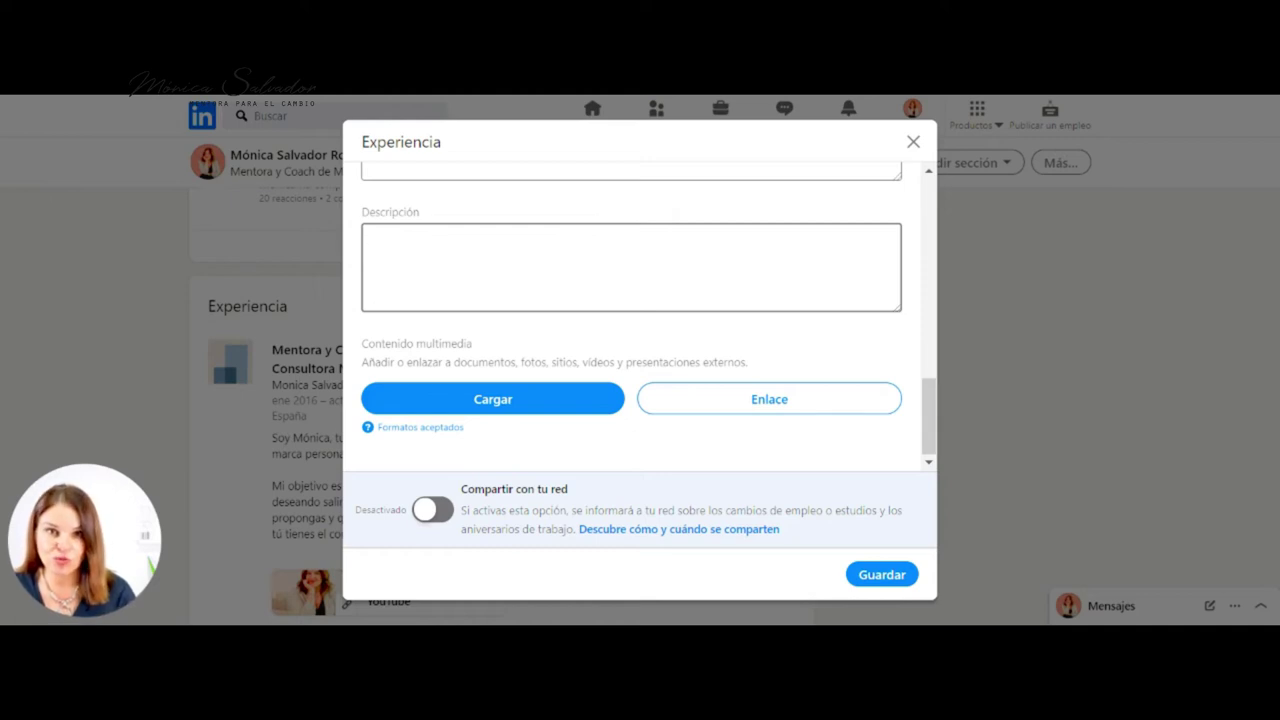
Switch Compartir con tu red on and back off, and close the Experiencia form without saving.
click(428, 512)
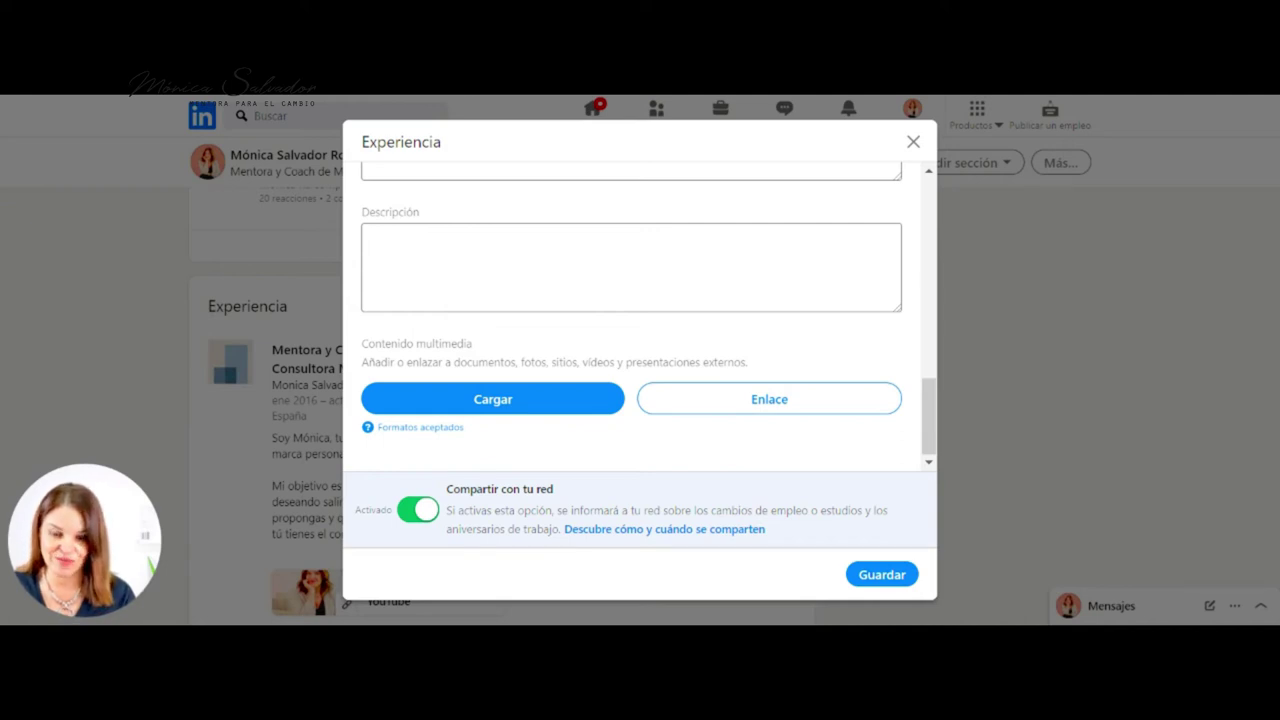
click(436, 524)
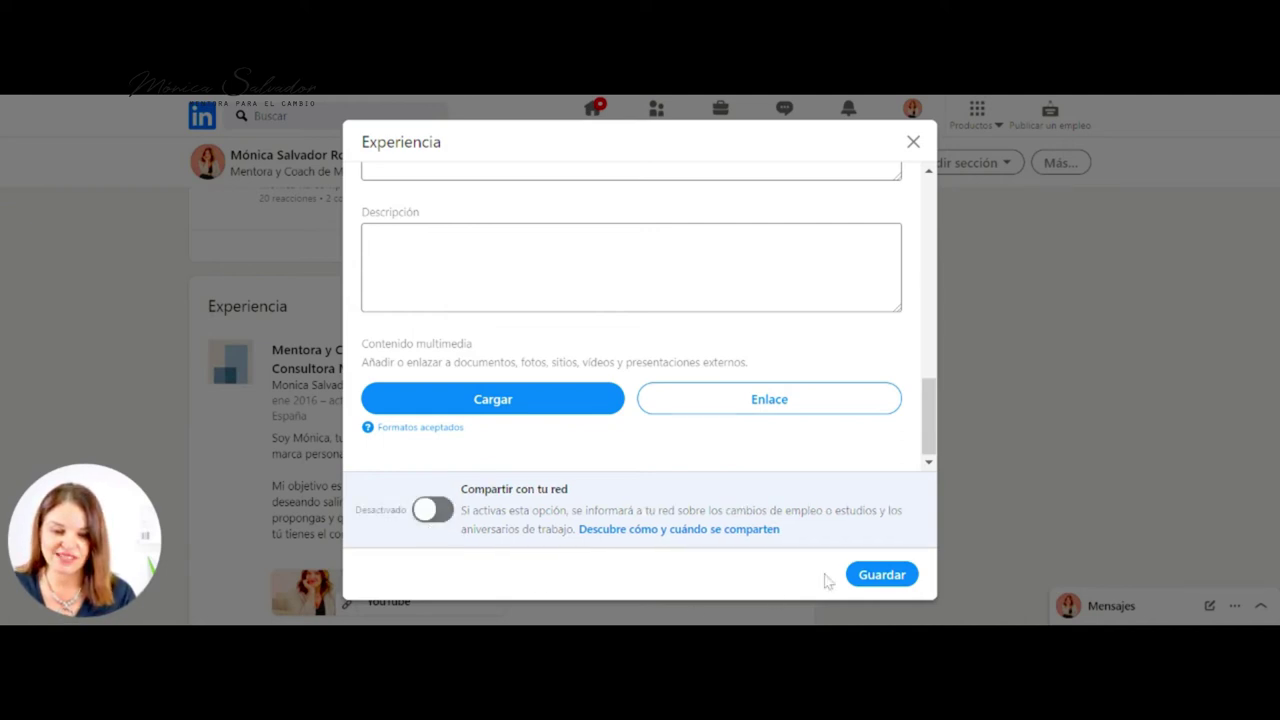
click(913, 142)
click(701, 371)
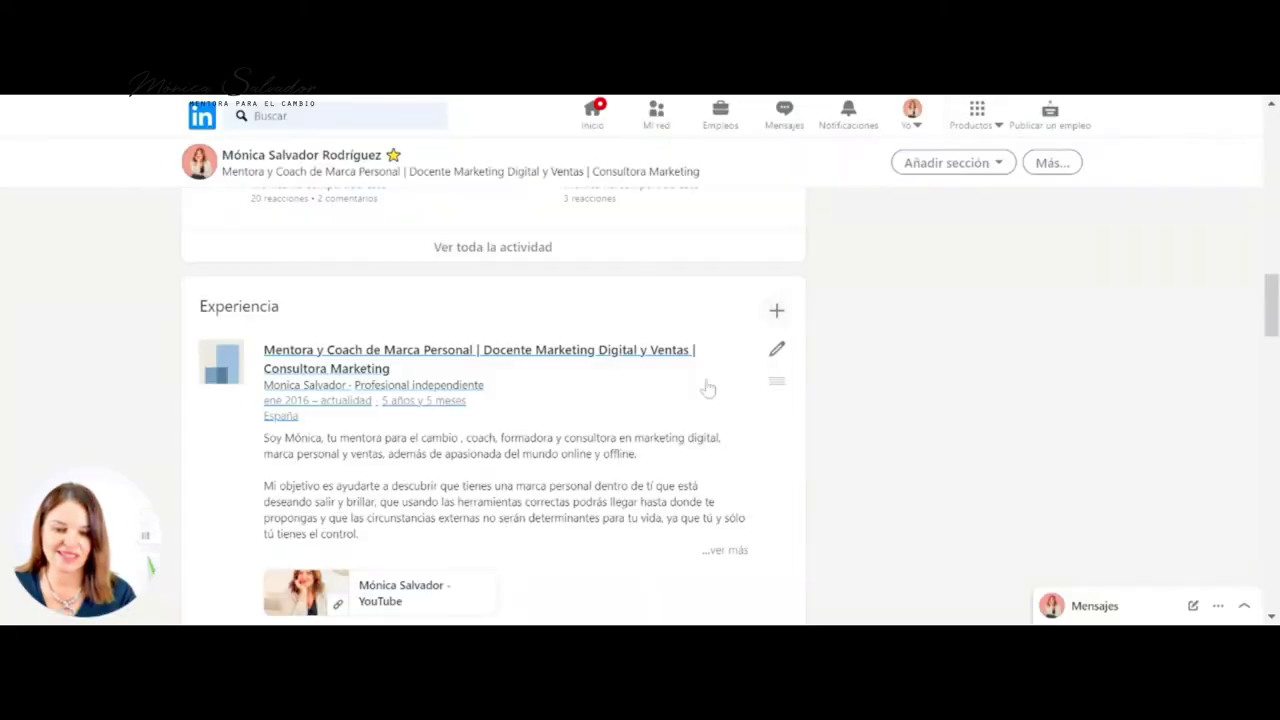
Expand the full description of the first Experiencia entry and read through it and the positions listed below.
scroll(650, 421, down, 2)
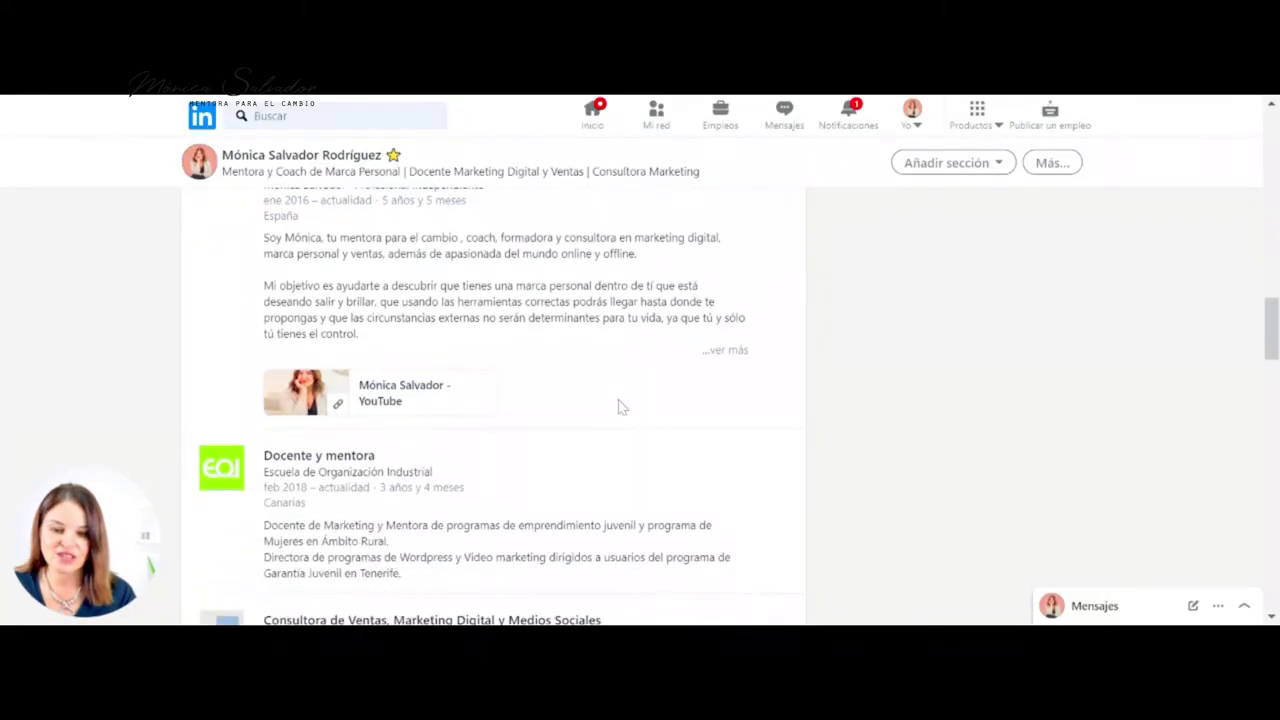
scroll(620, 406, up, 1)
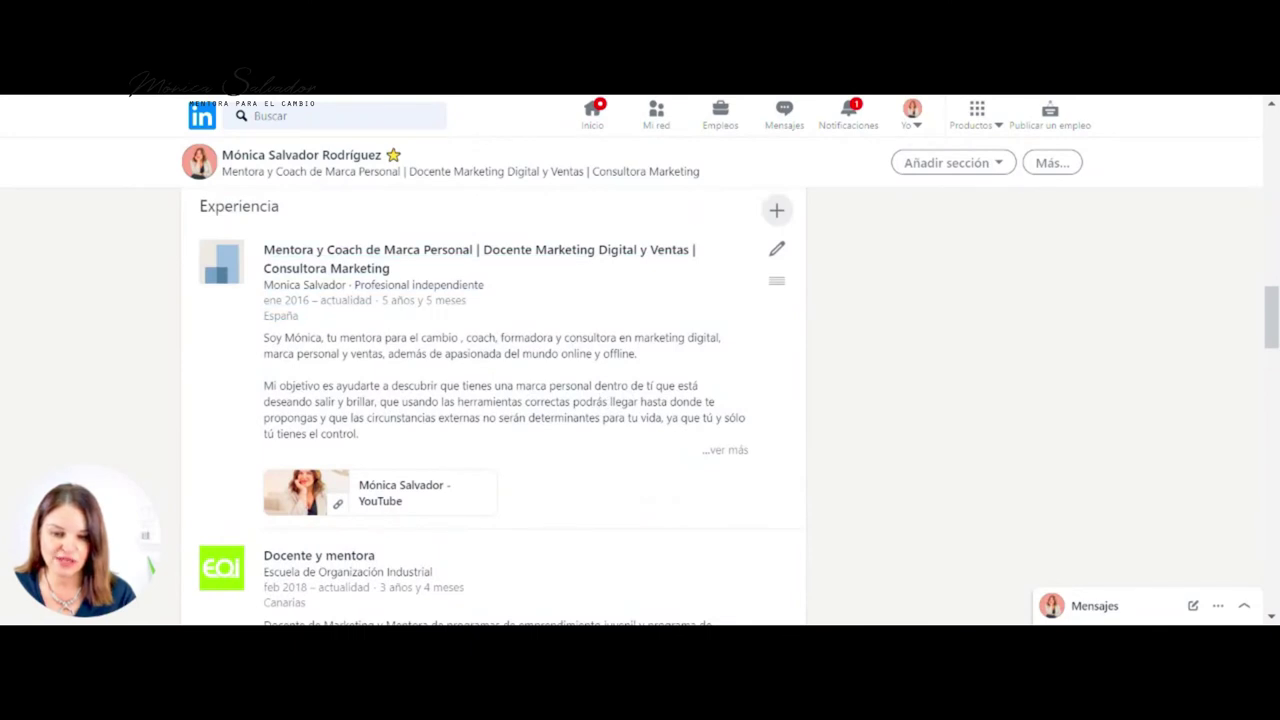
click(726, 452)
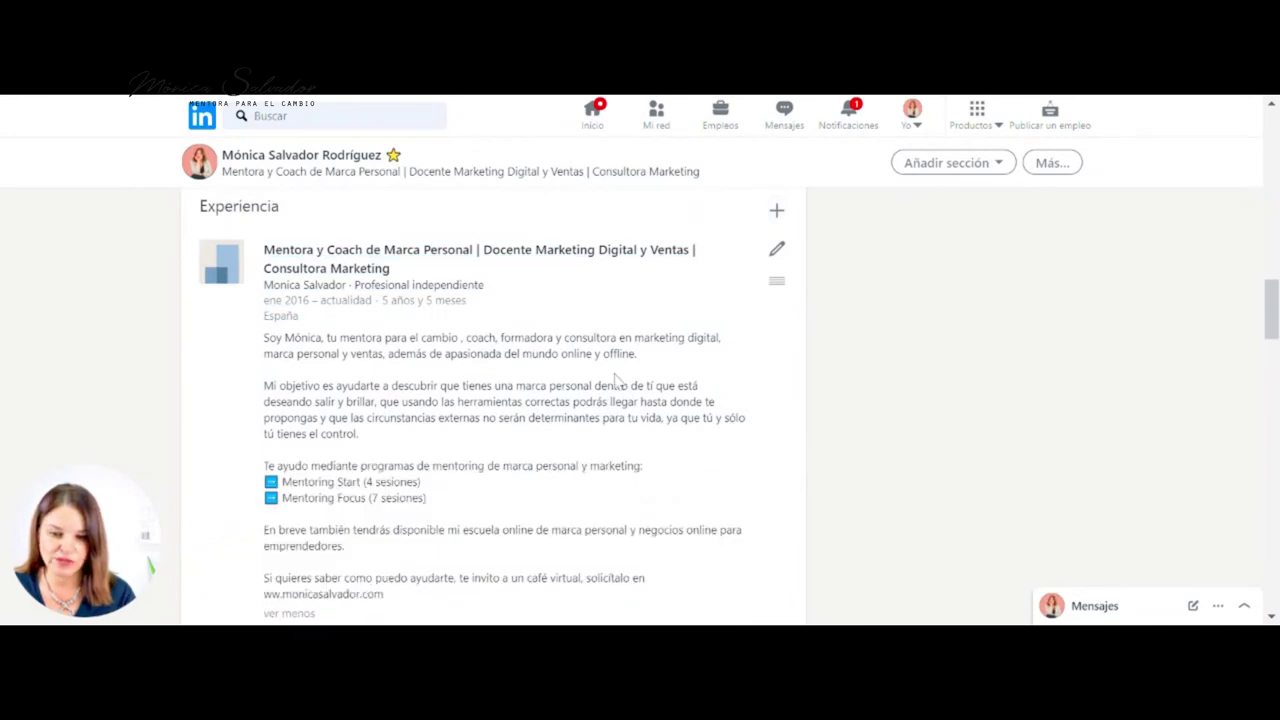
scroll(480, 336, down, 1)
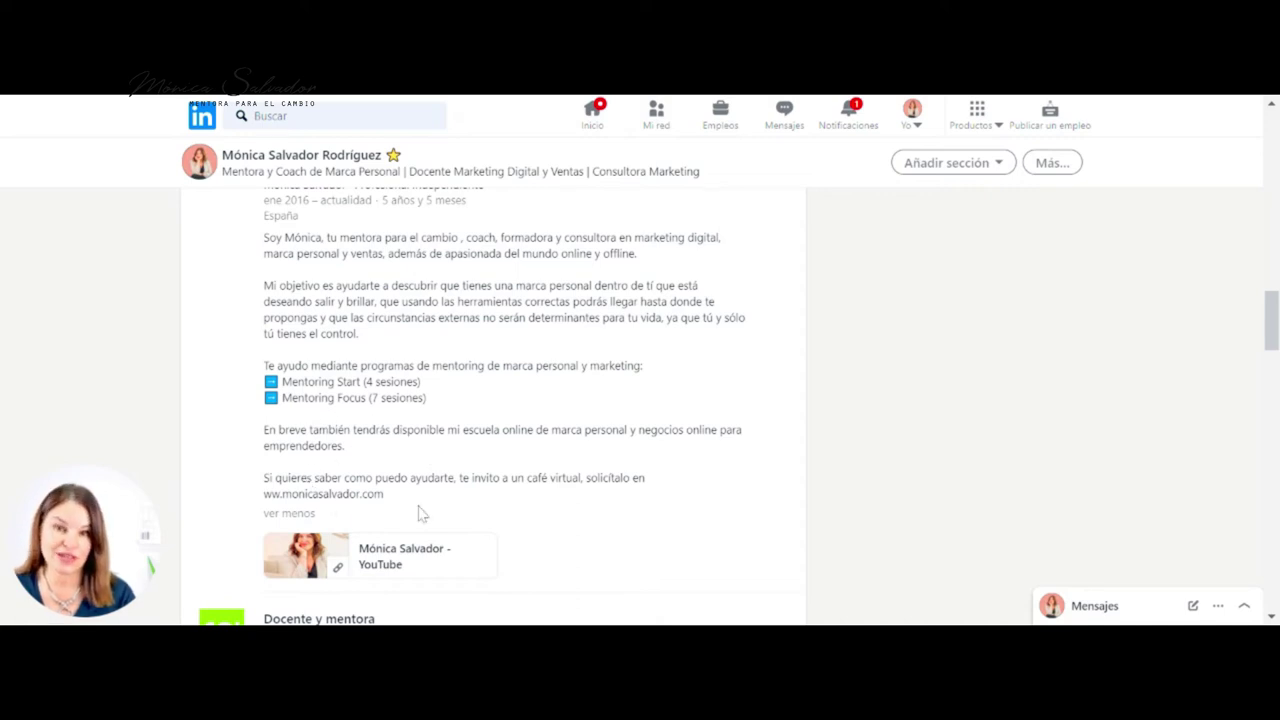
scroll(420, 513, down, 1)
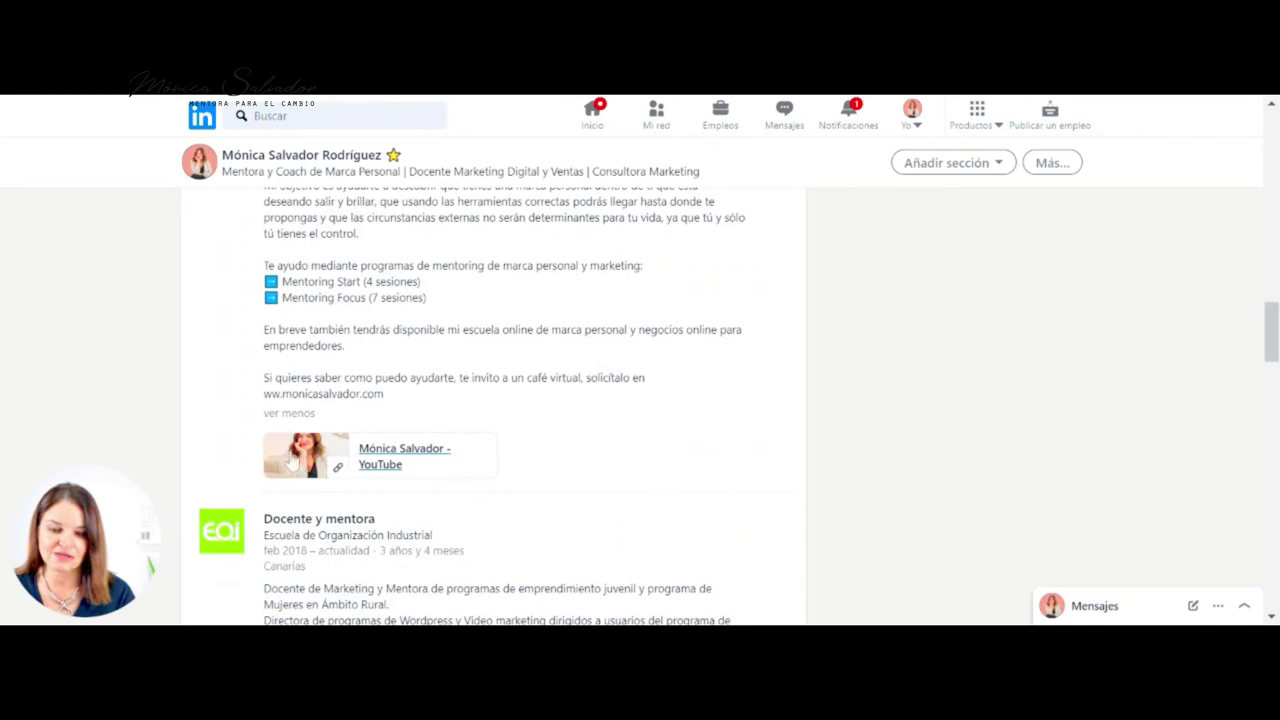
scroll(364, 475, down, 2)
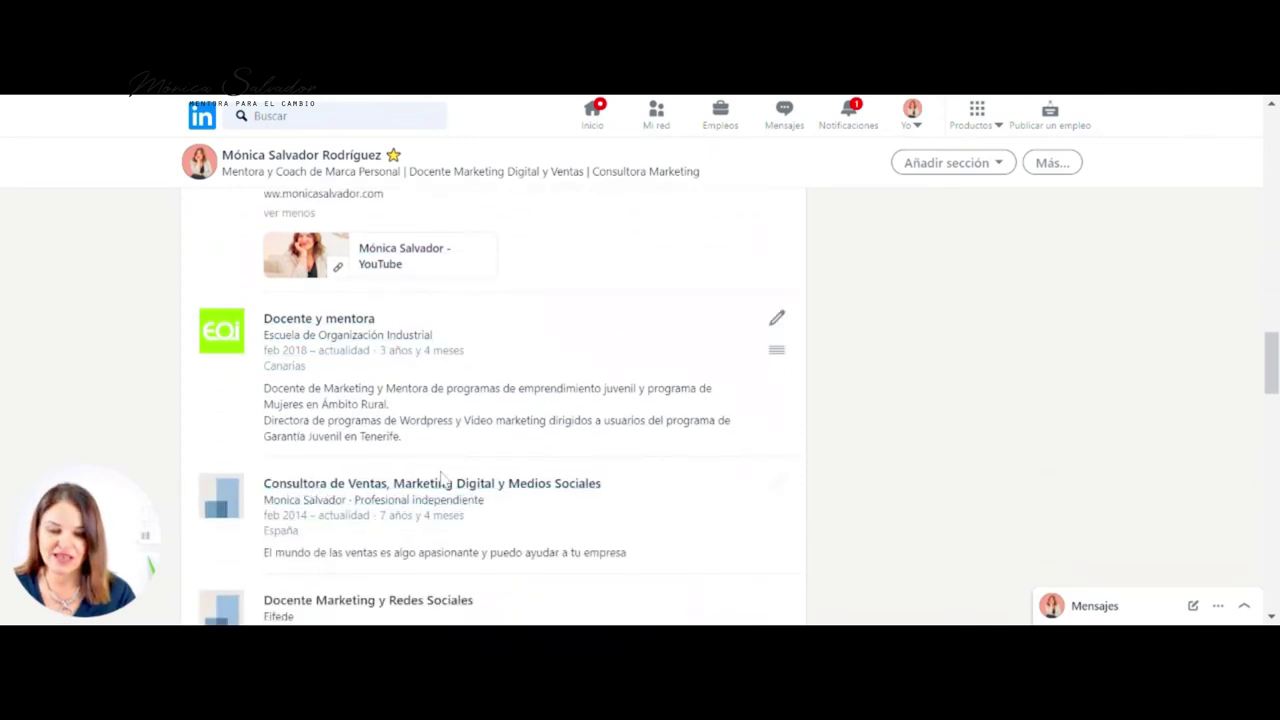
scroll(420, 440, down, 1)
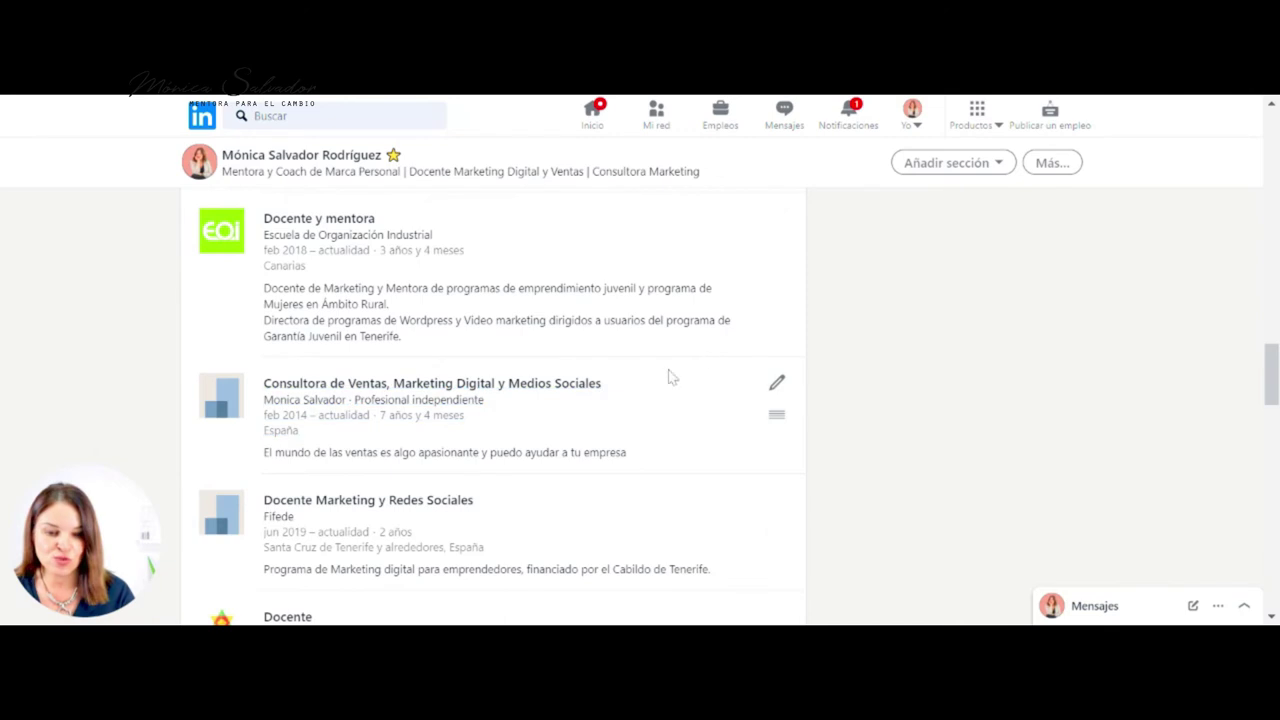
Move the Consultora de Ventas, Marketing Digital y Medios Sociales position above Docente y mentora in Experiencia.
scroll(762, 300, up, 1)
scroll(757, 320, up, 3)
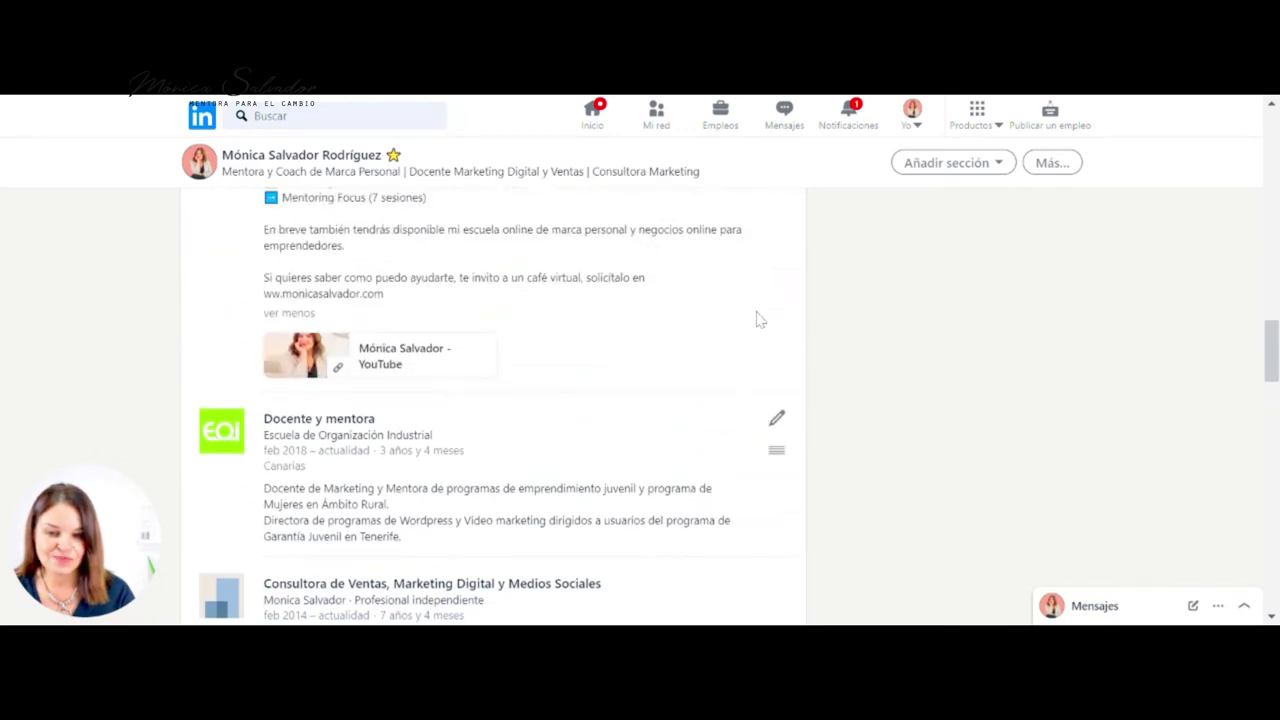
scroll(755, 320, down, 2)
scroll(740, 319, down, 2)
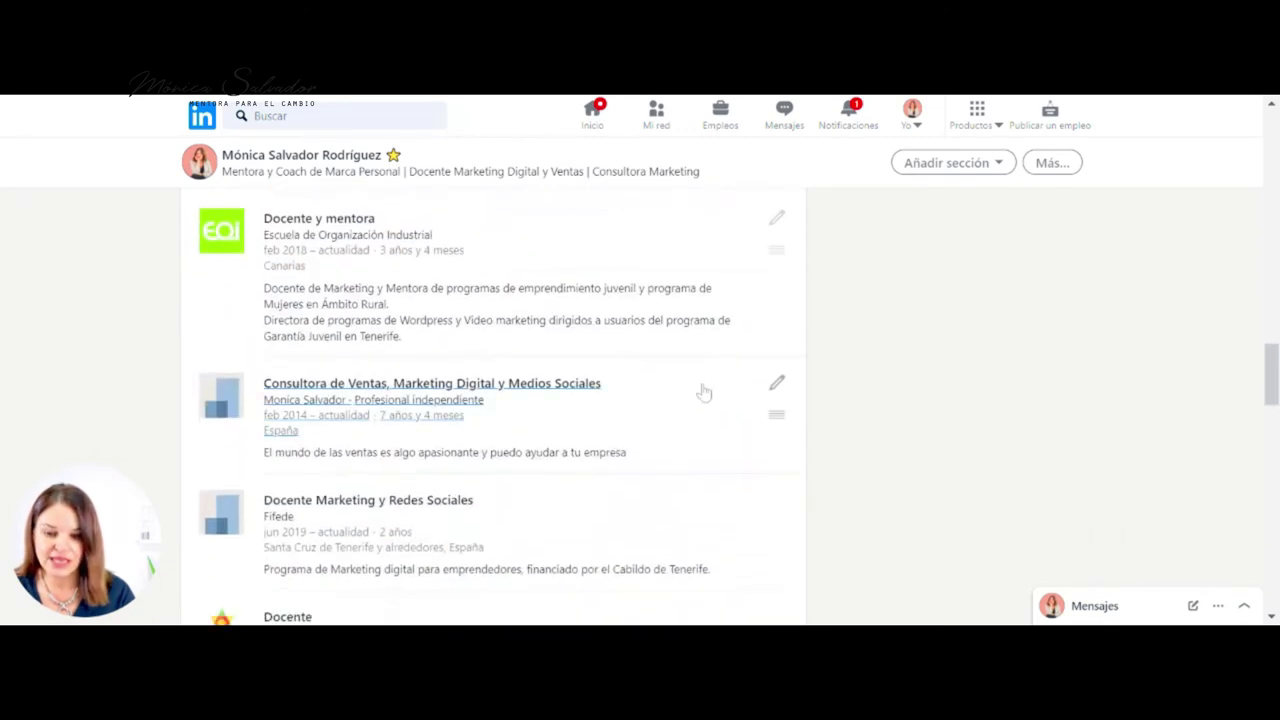
drag(774, 413, 720, 285)
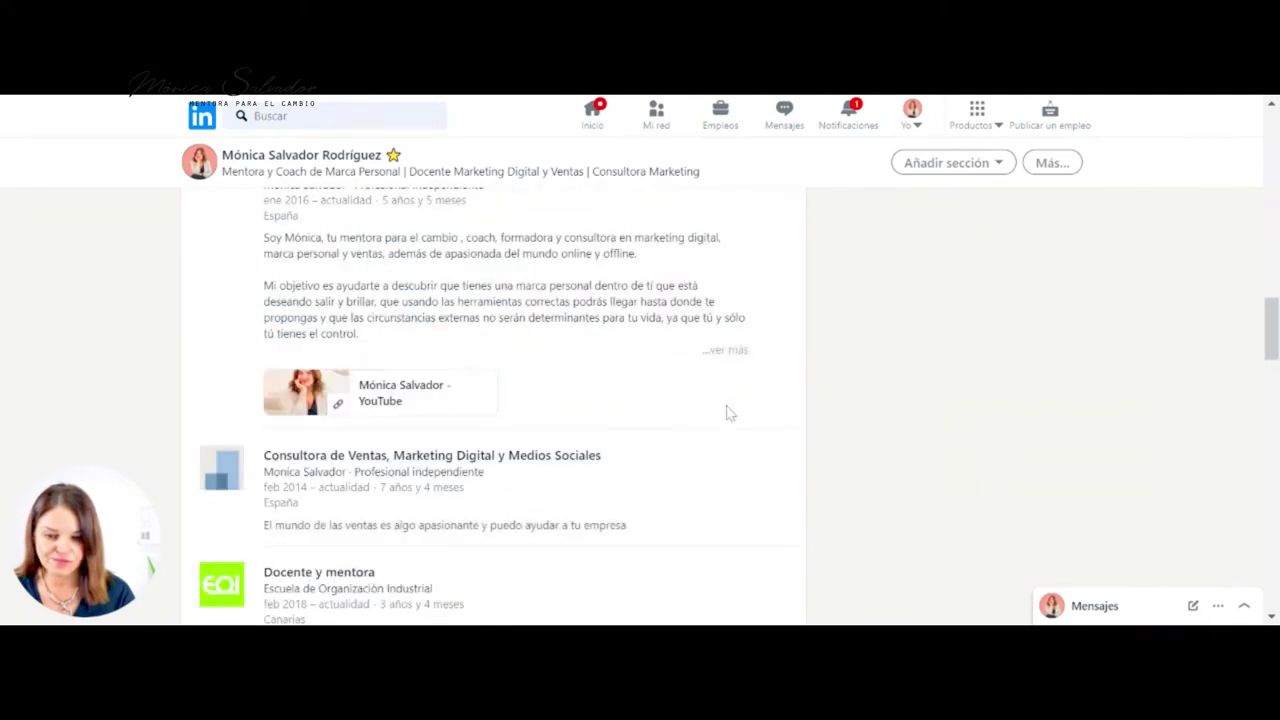
Move the Consultora de Ventas, Marketing Digital y Medios Sociales position to the first place in Experiencia.
scroll(726, 411, up, 3)
scroll(735, 428, down, 4)
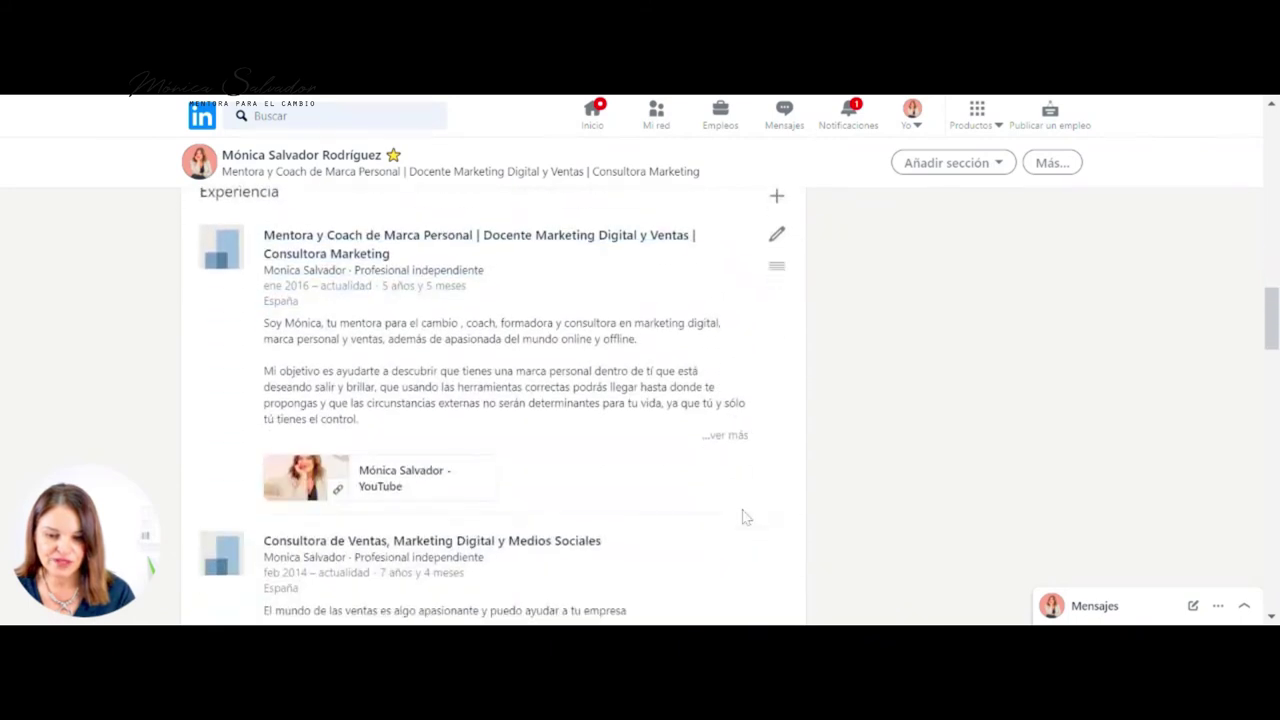
drag(765, 385, 714, 240)
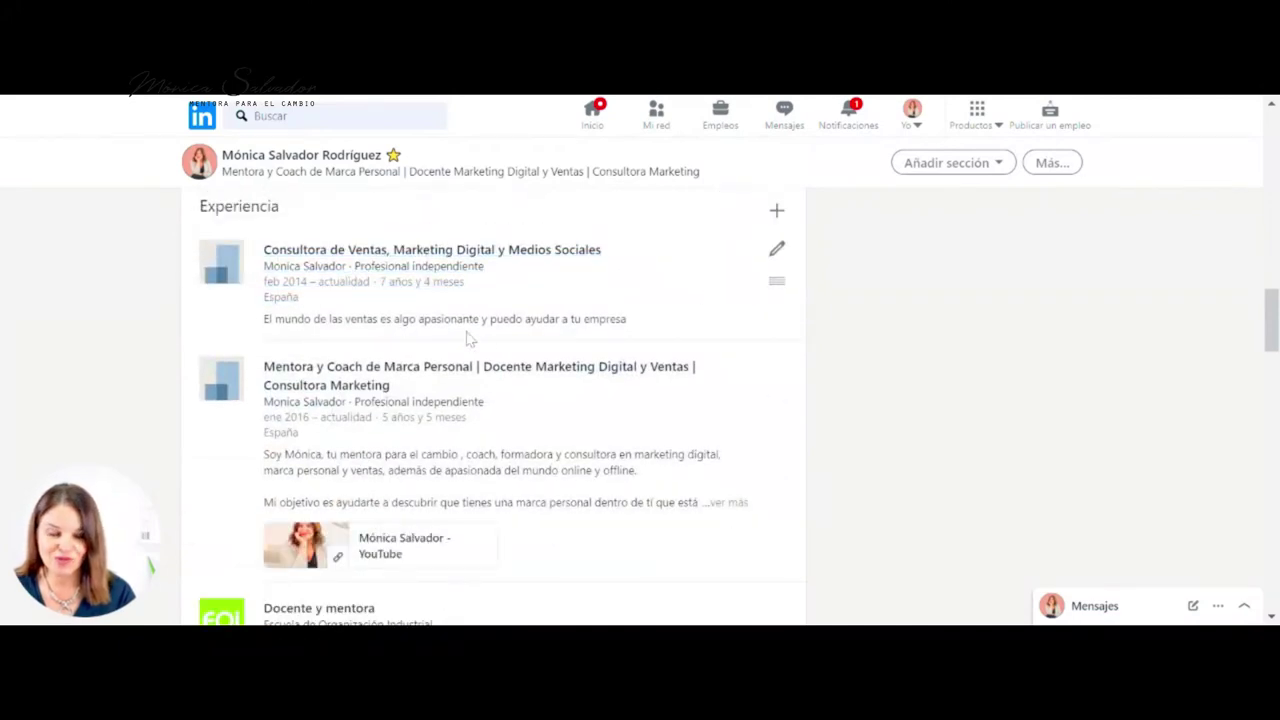
Go to the Logros section and view the types of achievement that can be added.
scroll(505, 340, down, 10)
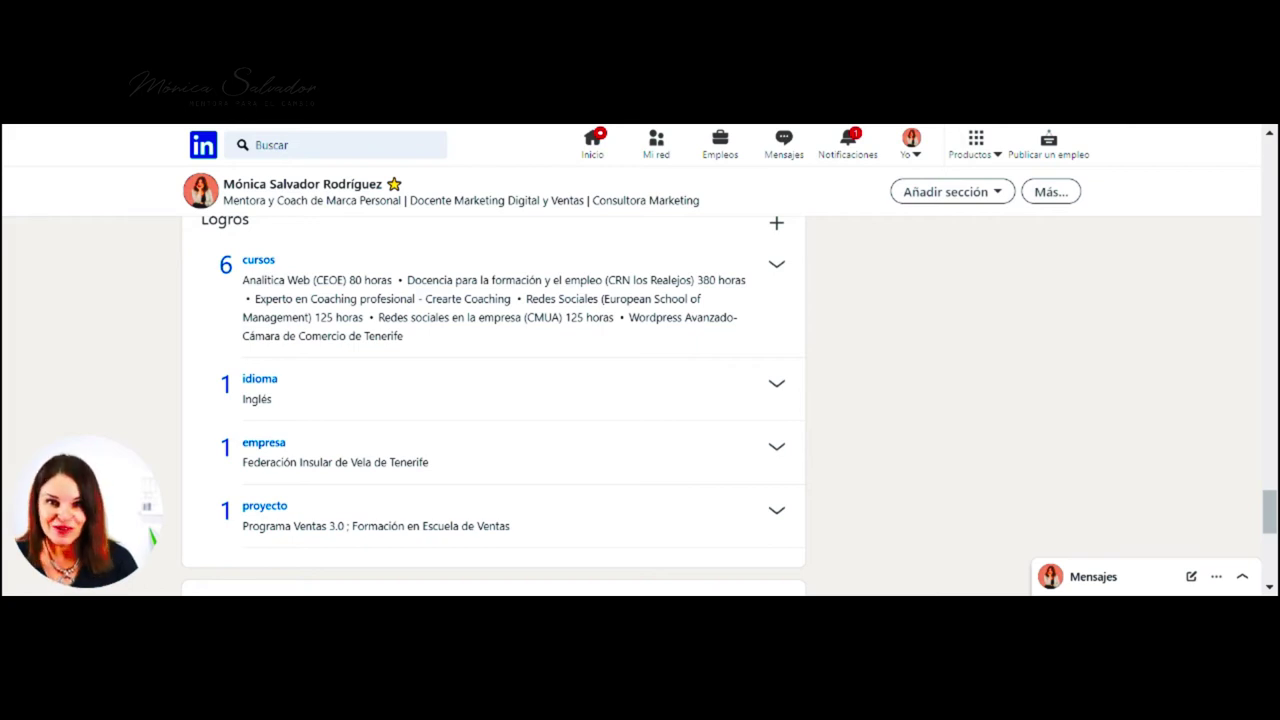
click(770, 235)
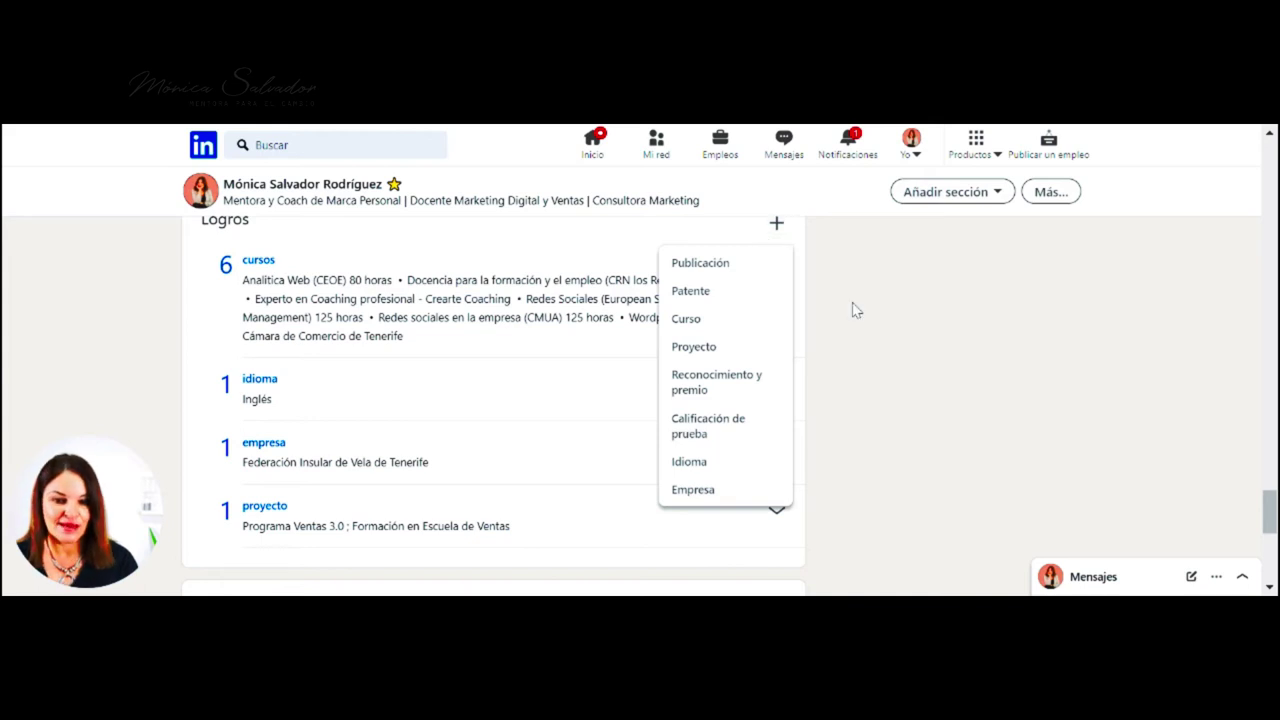
scroll(851, 309, up, 1)
View the list of contacts who endorsed the Redes sociales skill in Aptitudes y validaciones, and close it.
scroll(812, 373, down, 1)
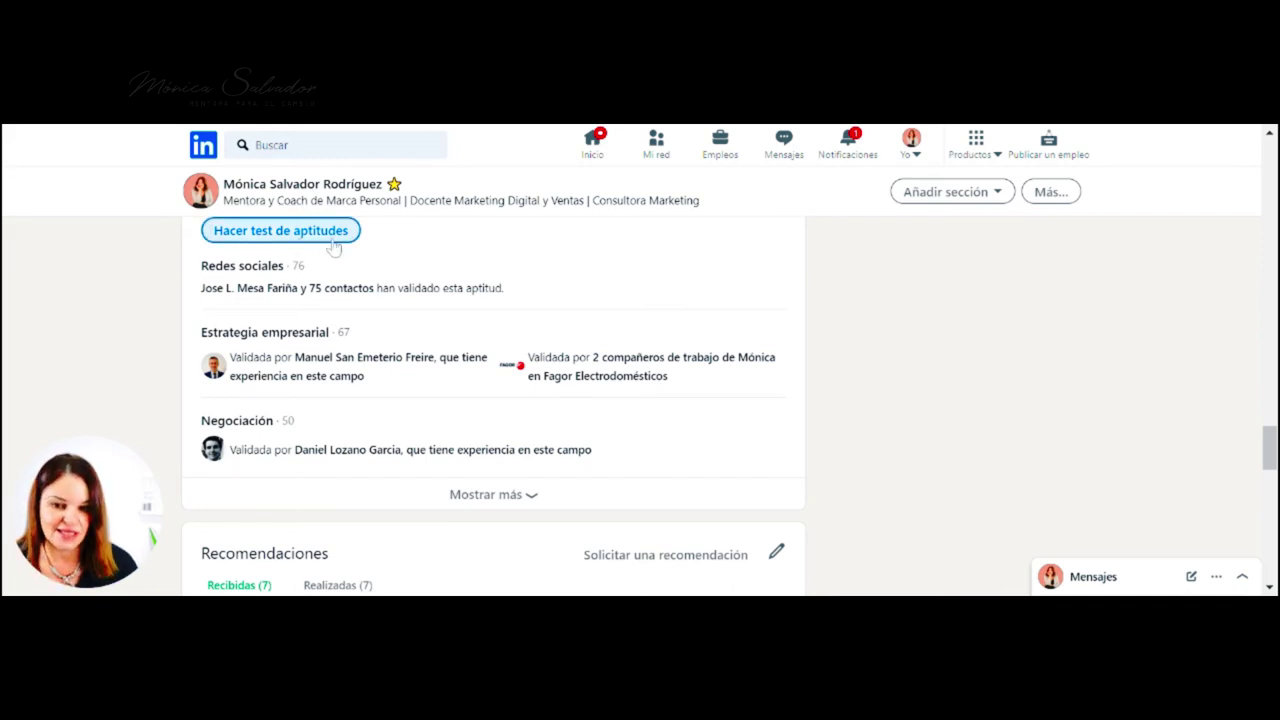
scroll(368, 266, up, 1)
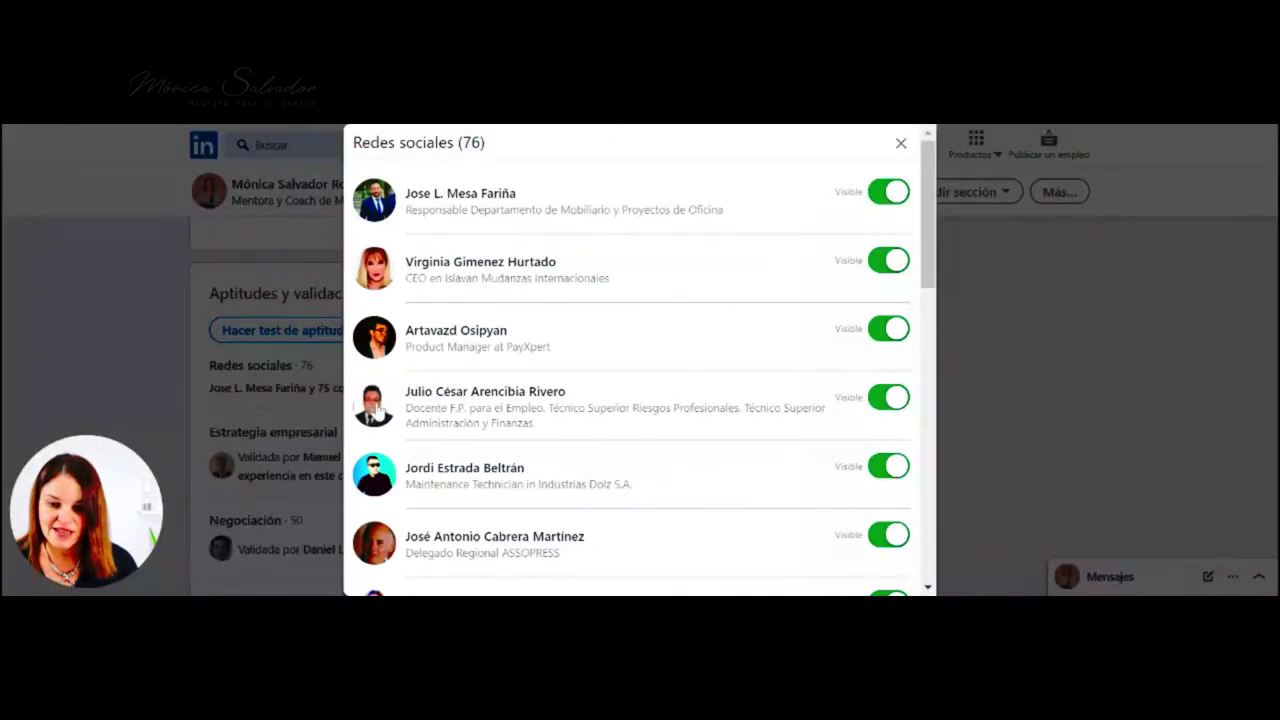
click(400, 392)
scroll(548, 428, down, 5)
scroll(548, 423, up, 5)
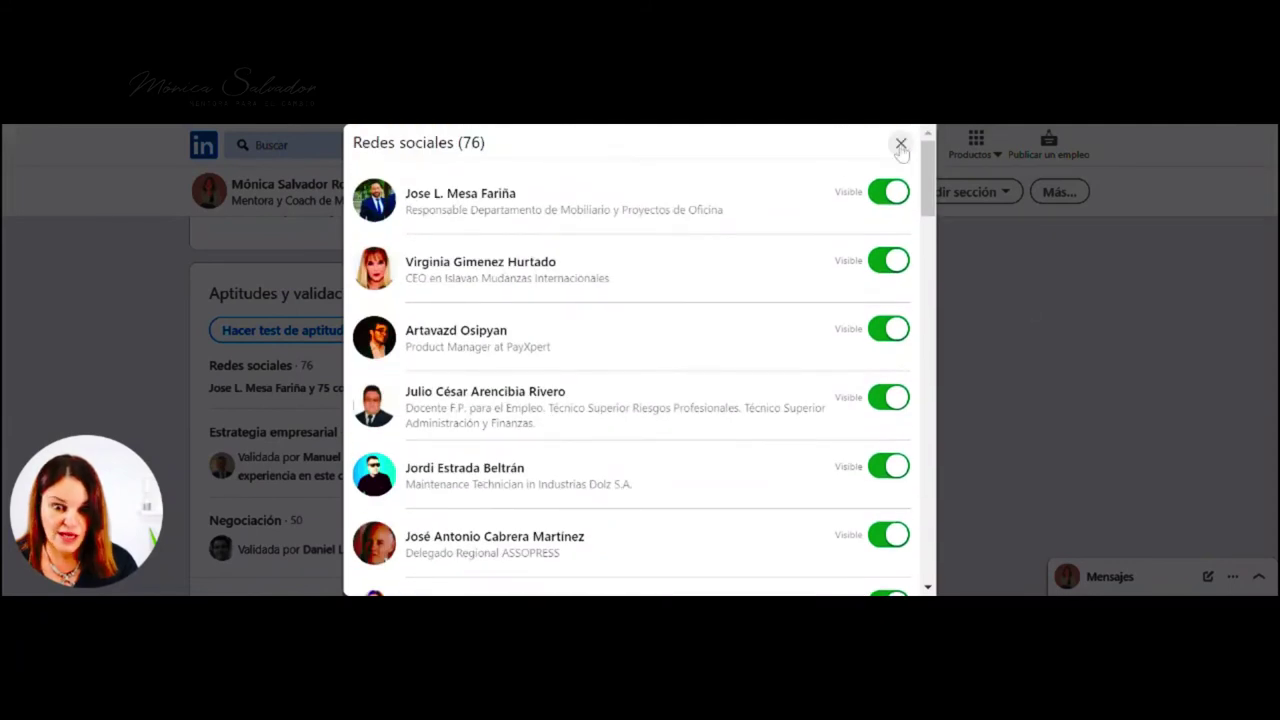
click(901, 143)
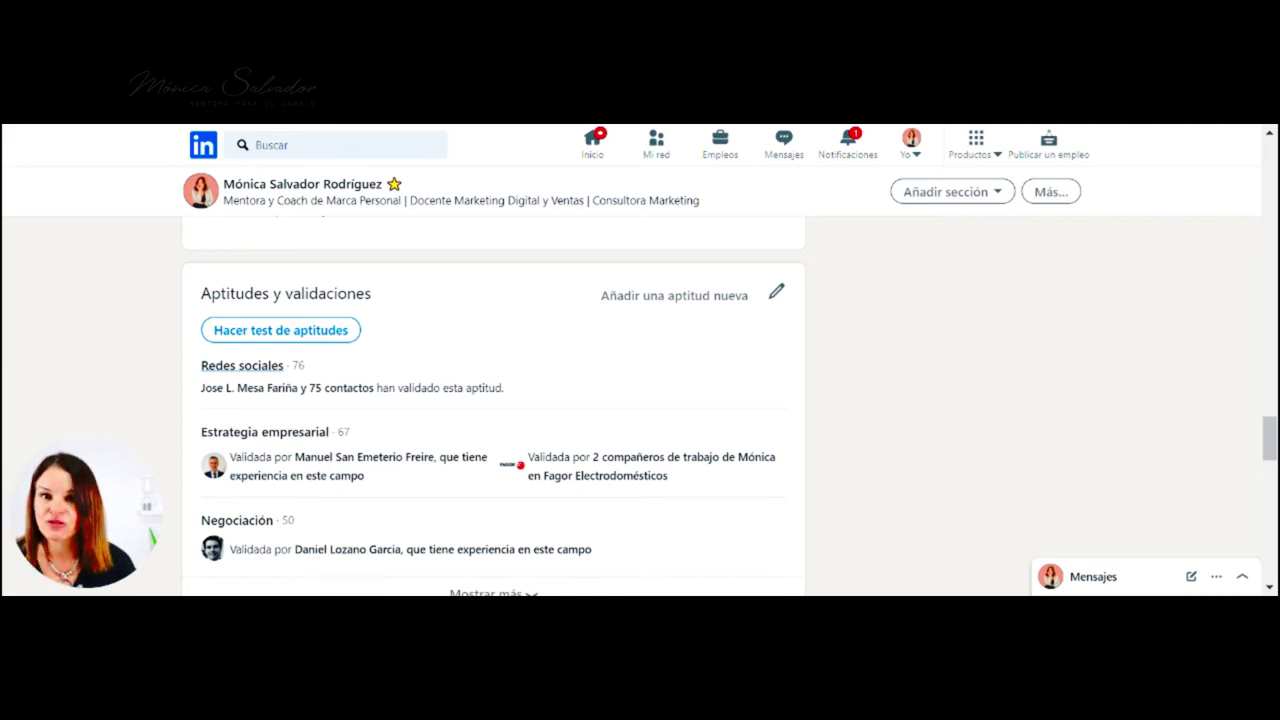
scroll(651, 423, down, 1)
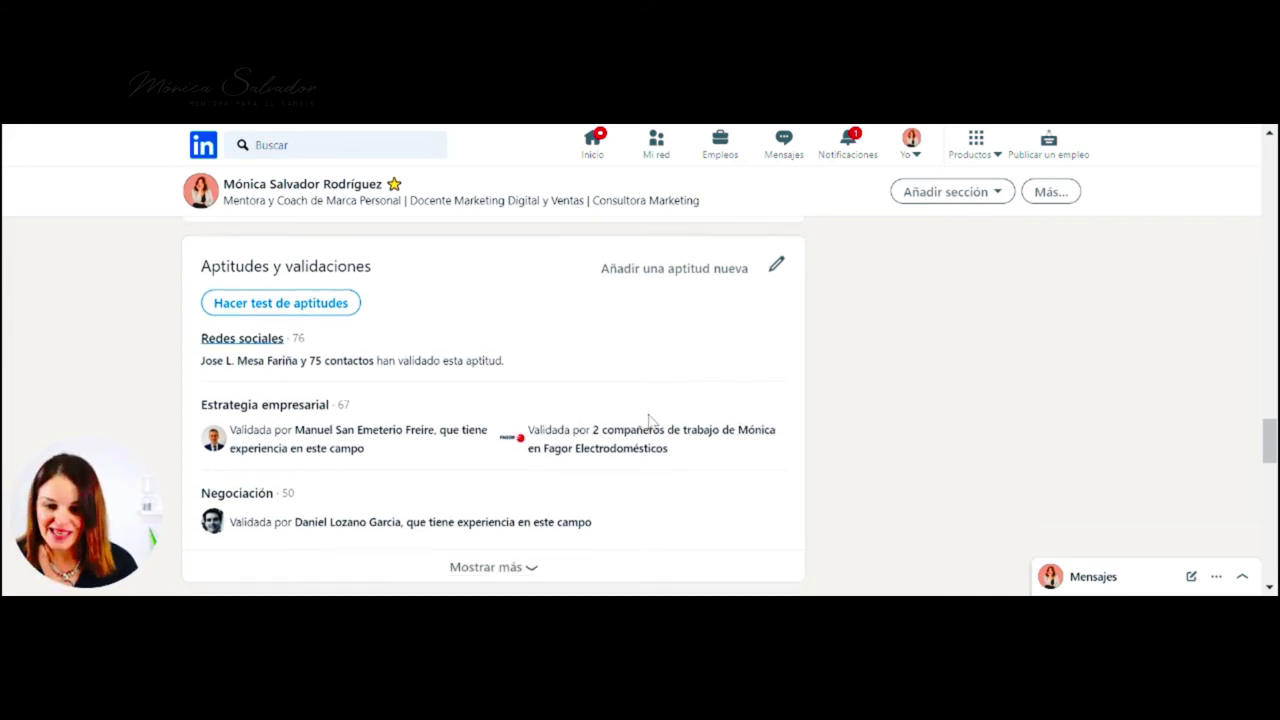
Open the skill ordering list of Aptitudes y validaciones, review the skills in each category, and close it without changes.
scroll(700, 340, up, 1)
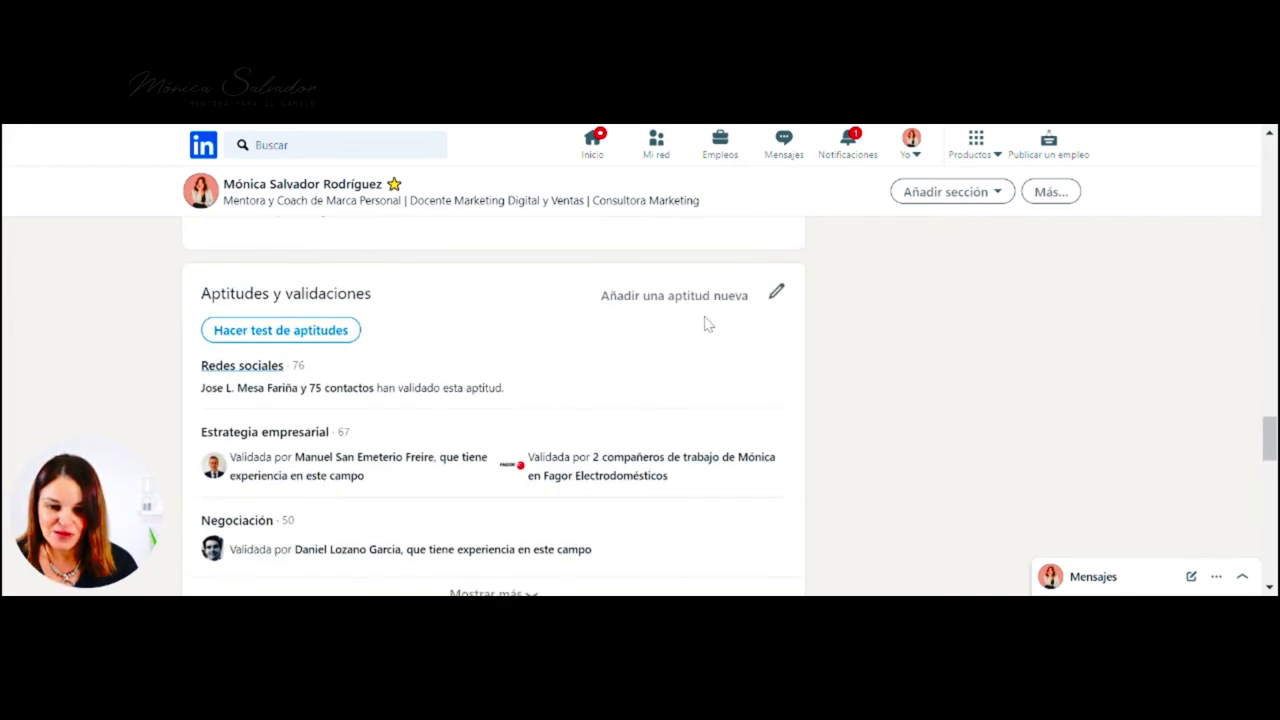
click(776, 292)
scroll(571, 357, down, 3)
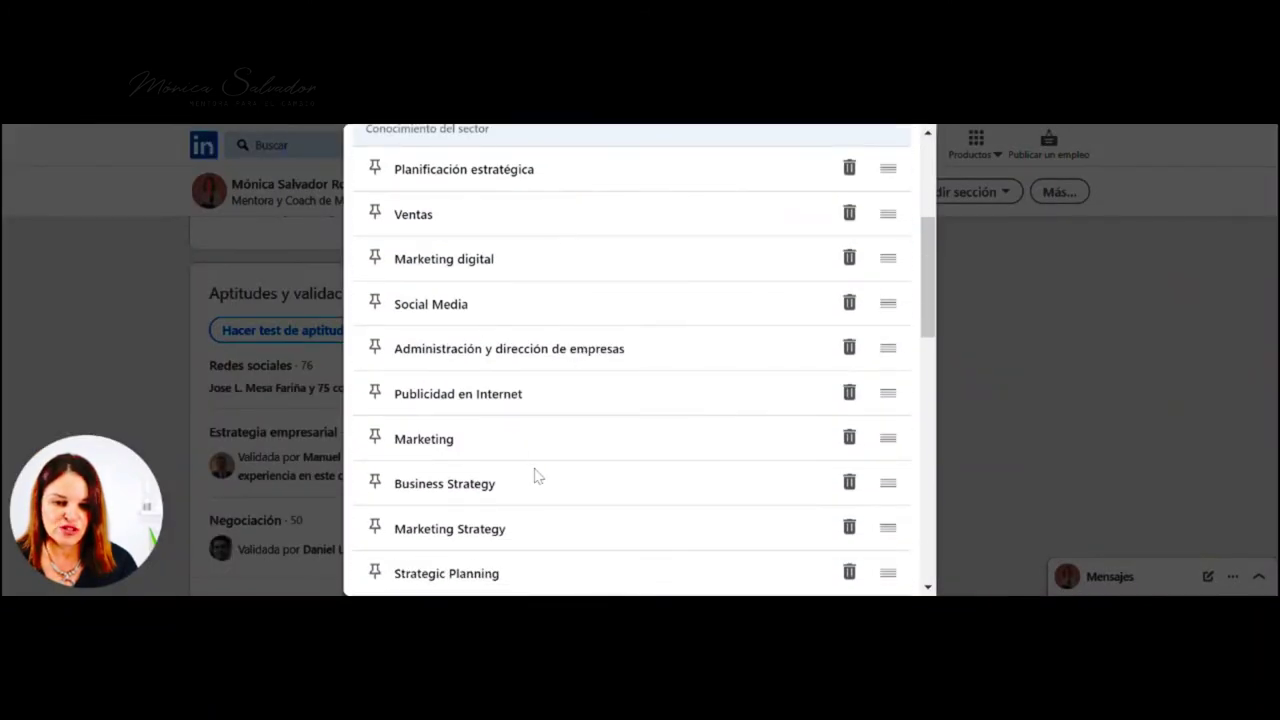
scroll(550, 465, down, 4)
scroll(570, 450, down, 3)
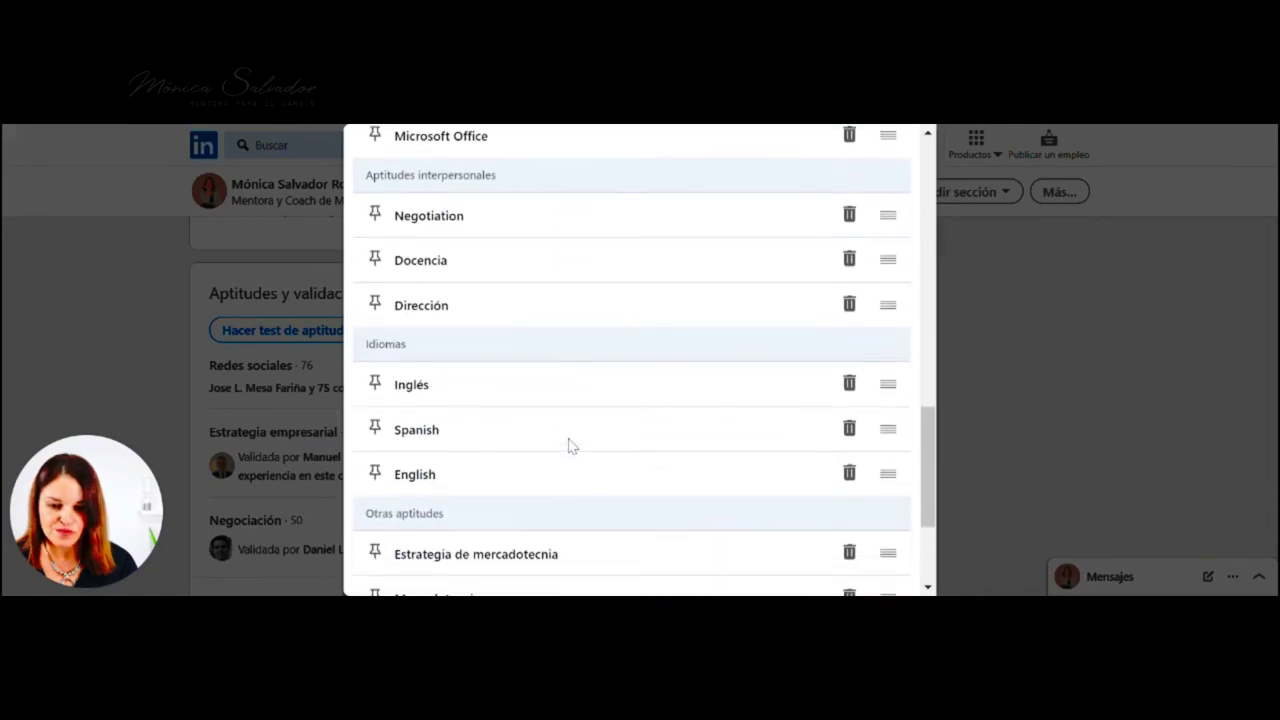
scroll(575, 425, up, 10)
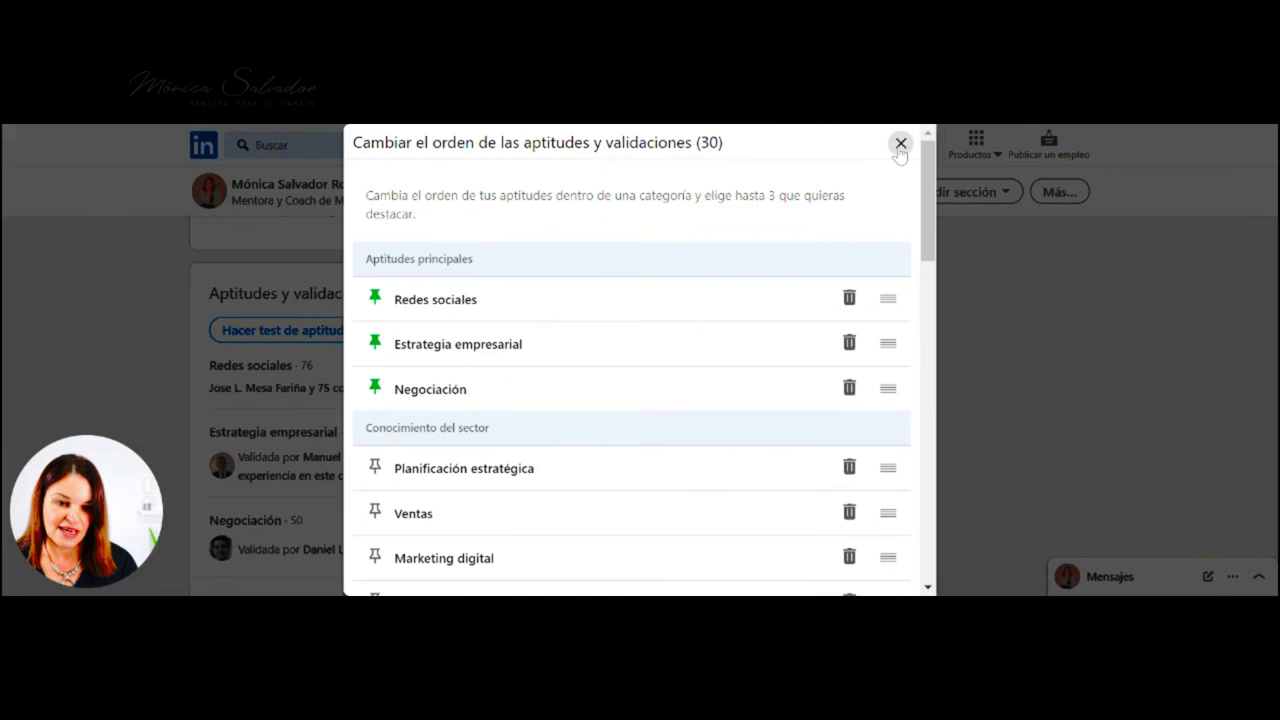
click(900, 144)
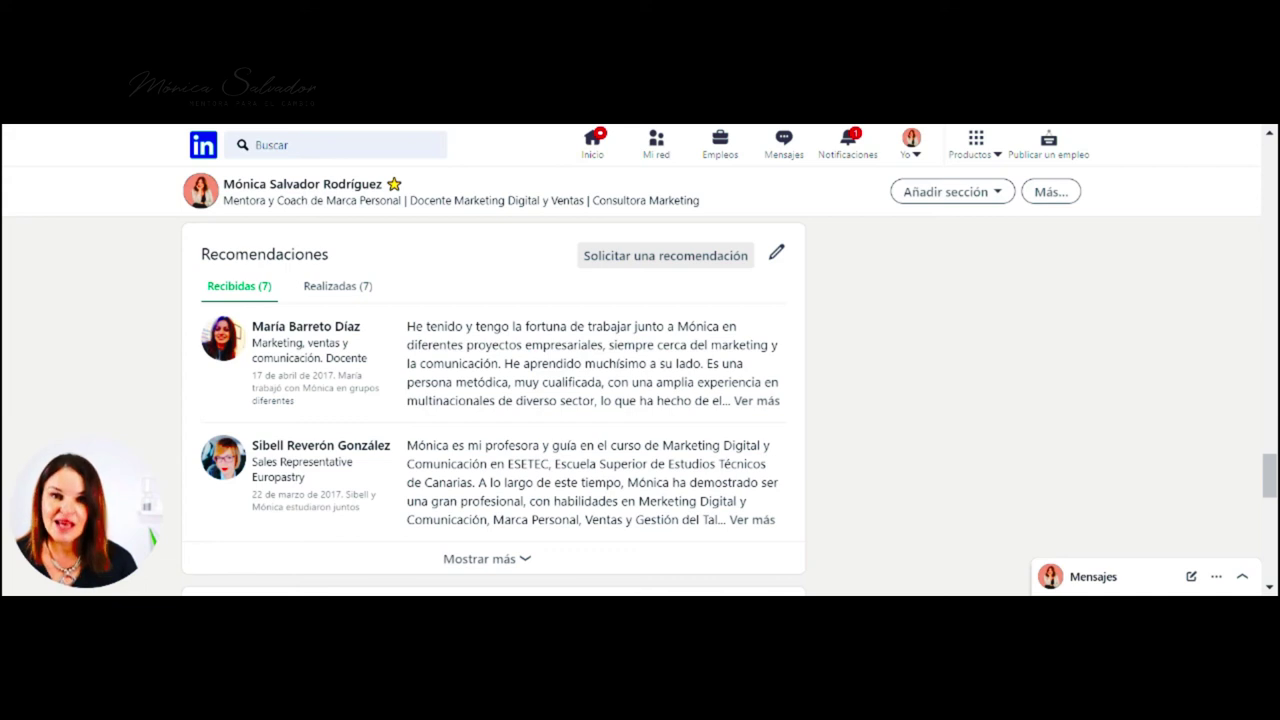
Start a recommendation request in Recomendaciones, search the contacts for "ric" and choose the contact to ask.
click(674, 264)
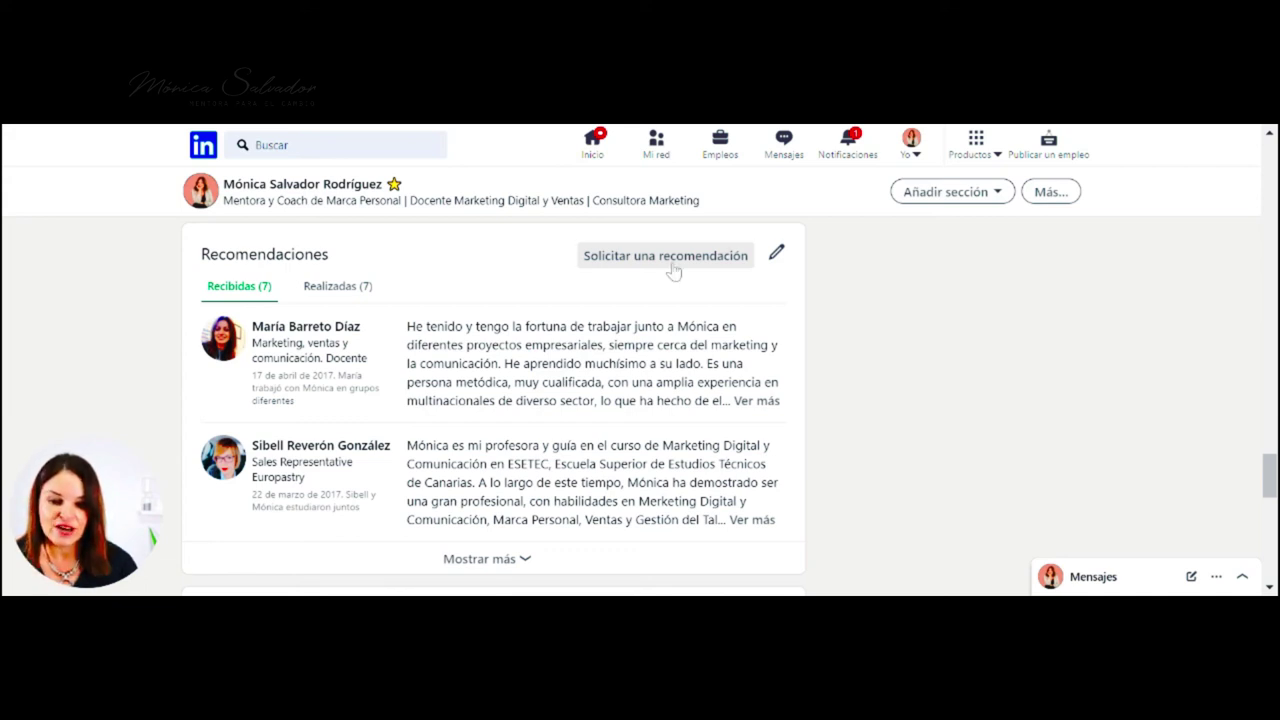
click(367, 283)
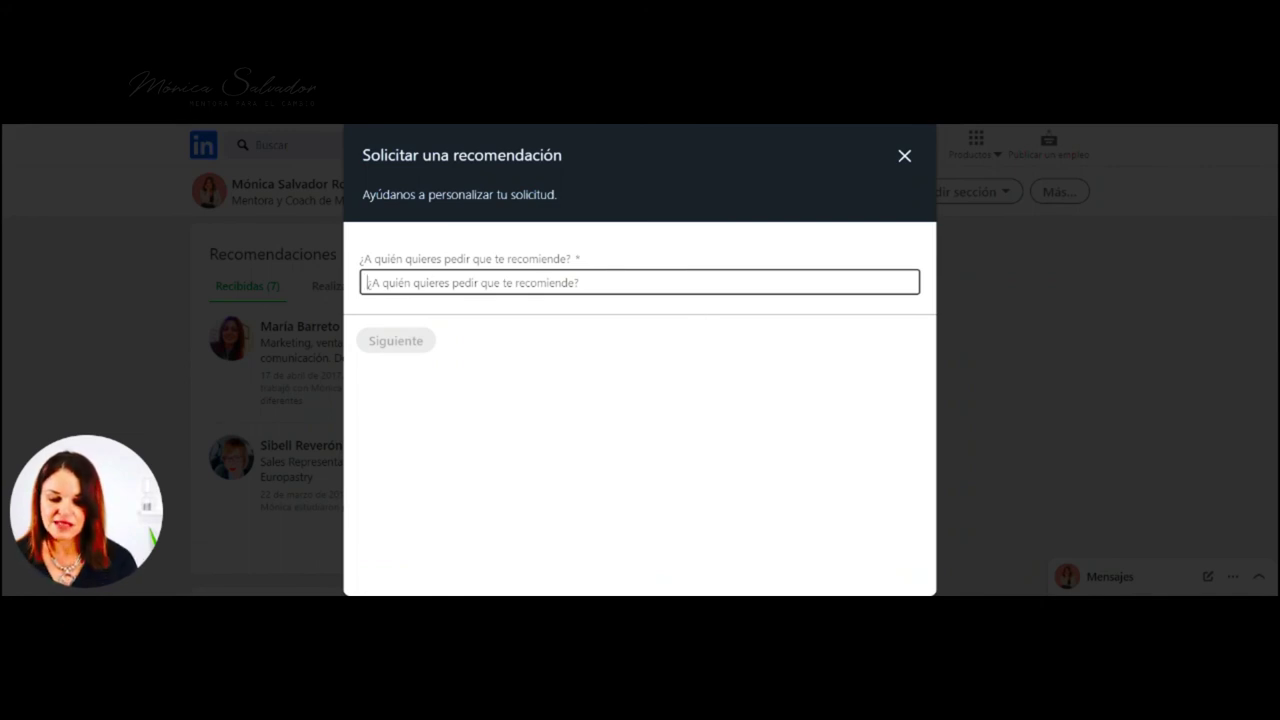
text(ric)
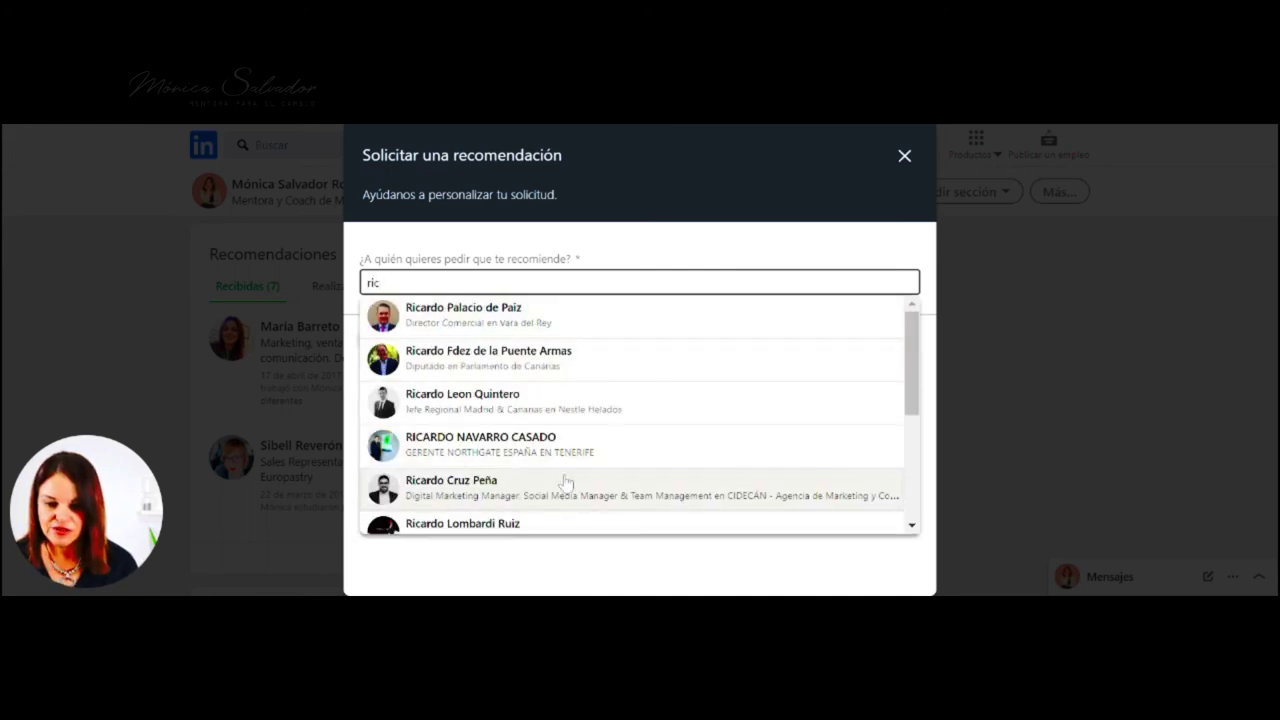
click(560, 405)
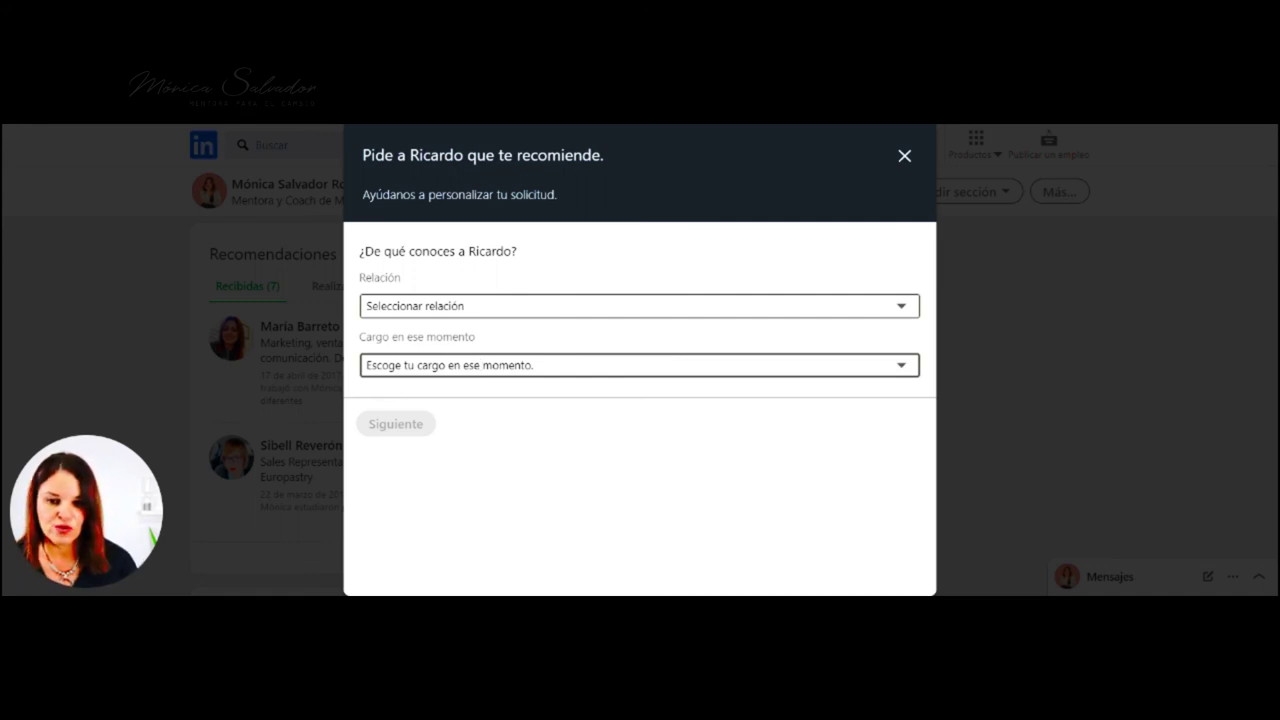
Set the relationship to the contact having been your mentor, with the Mentora y Coach de Marca Personal position, and continue to the message.
click(620, 314)
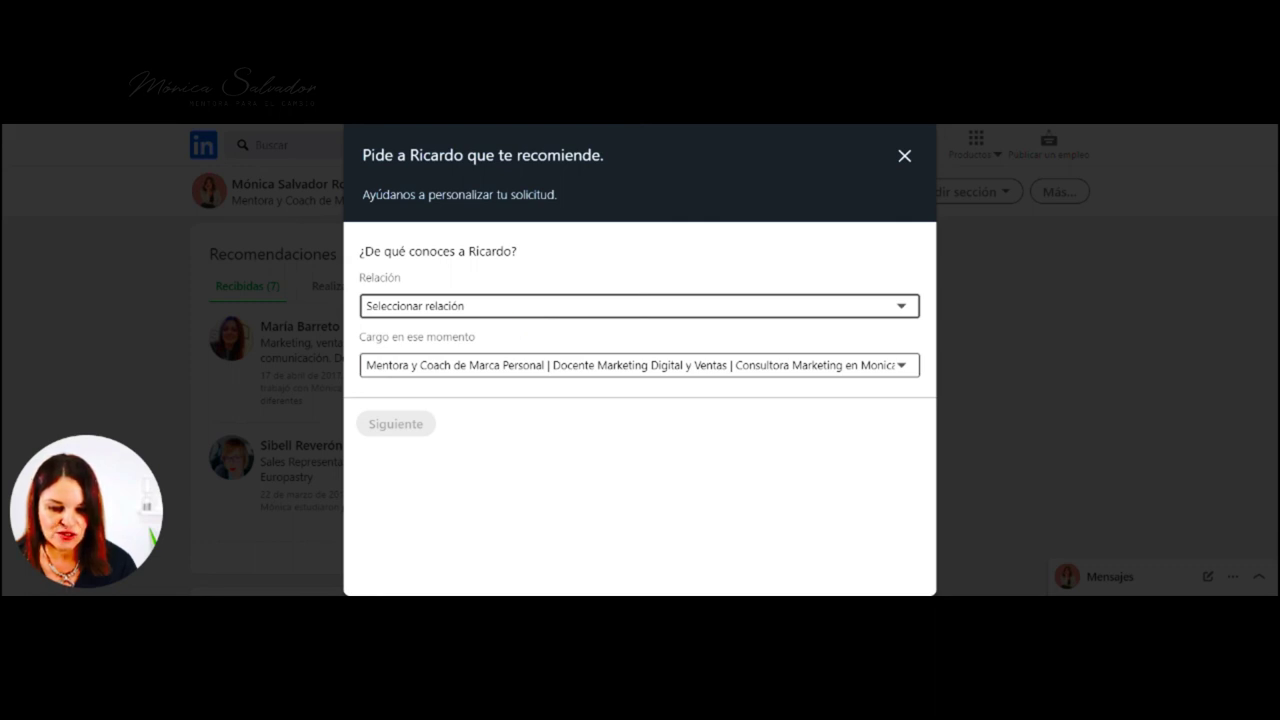
key(Return)
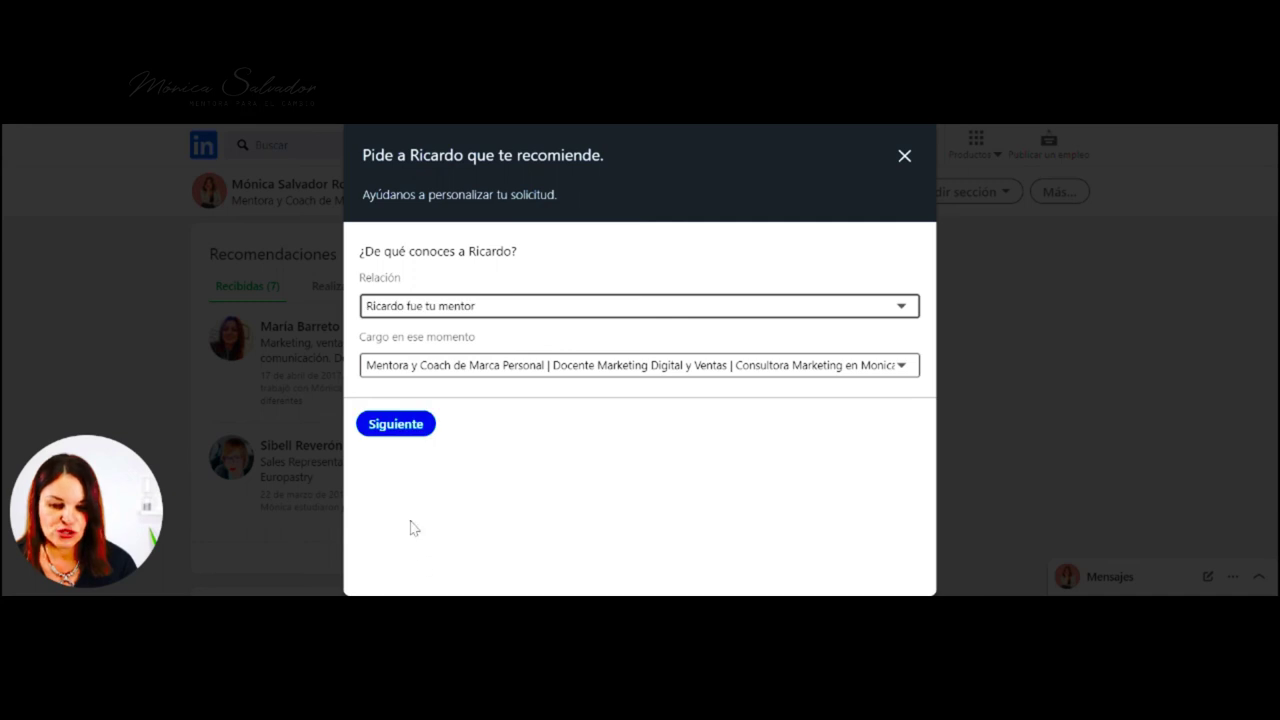
click(416, 430)
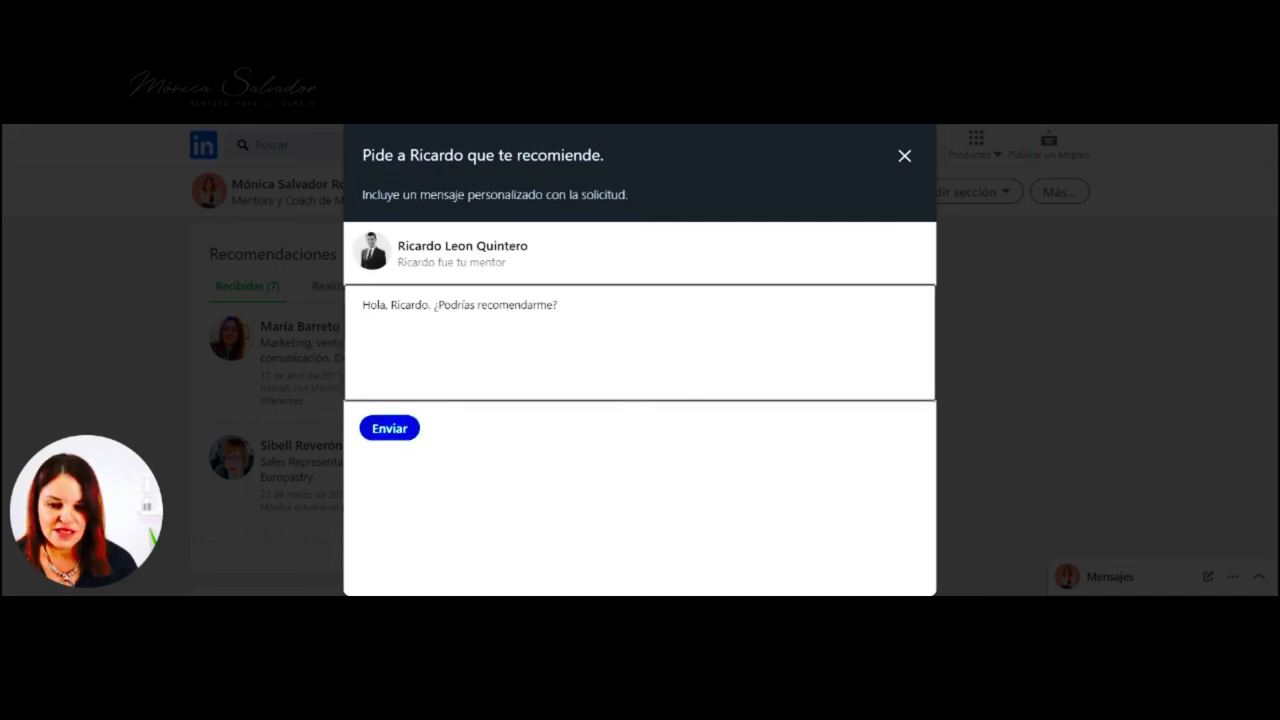
Review the personalised message field of the recommendation request and close the request without sending it.
click(360, 310)
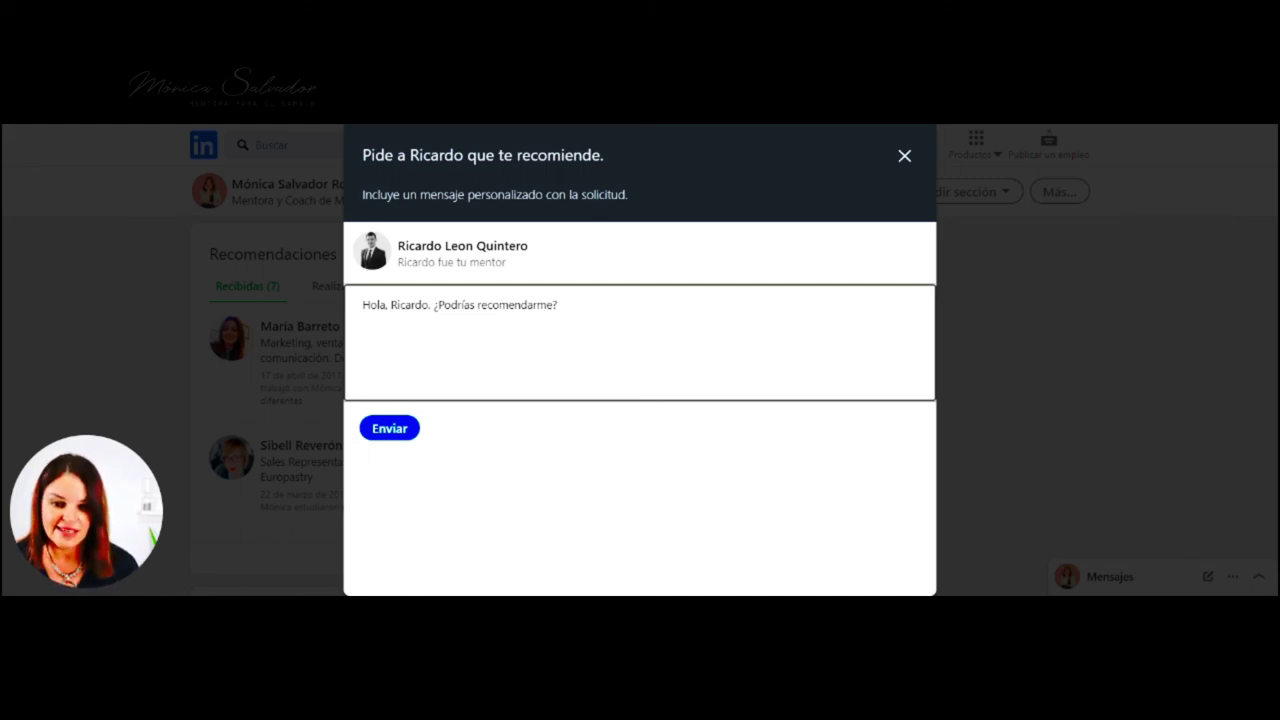
click(776, 411)
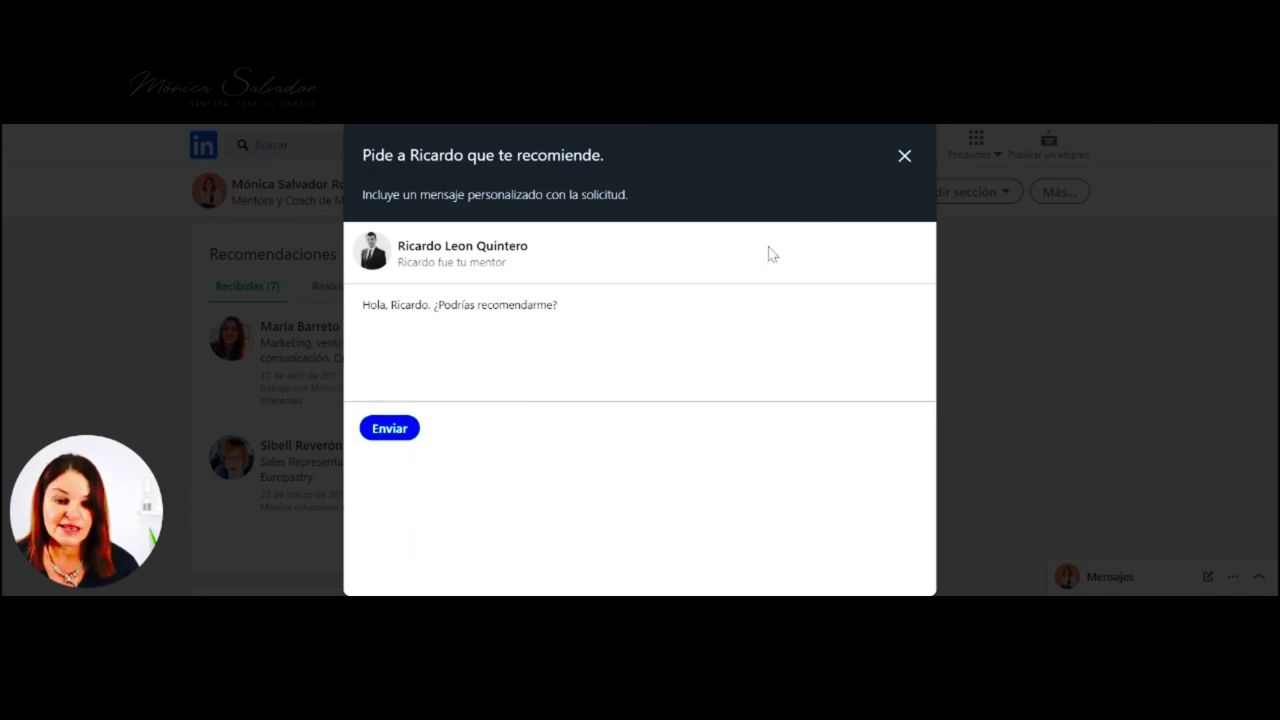
click(904, 160)
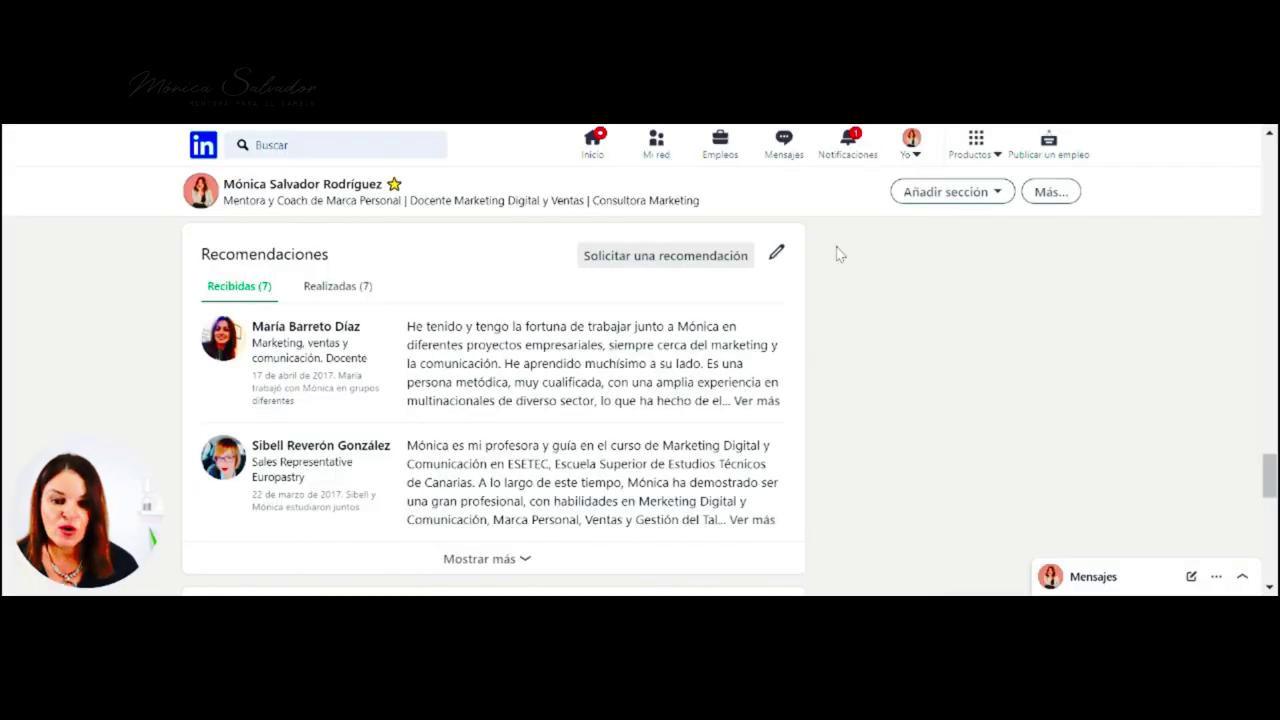